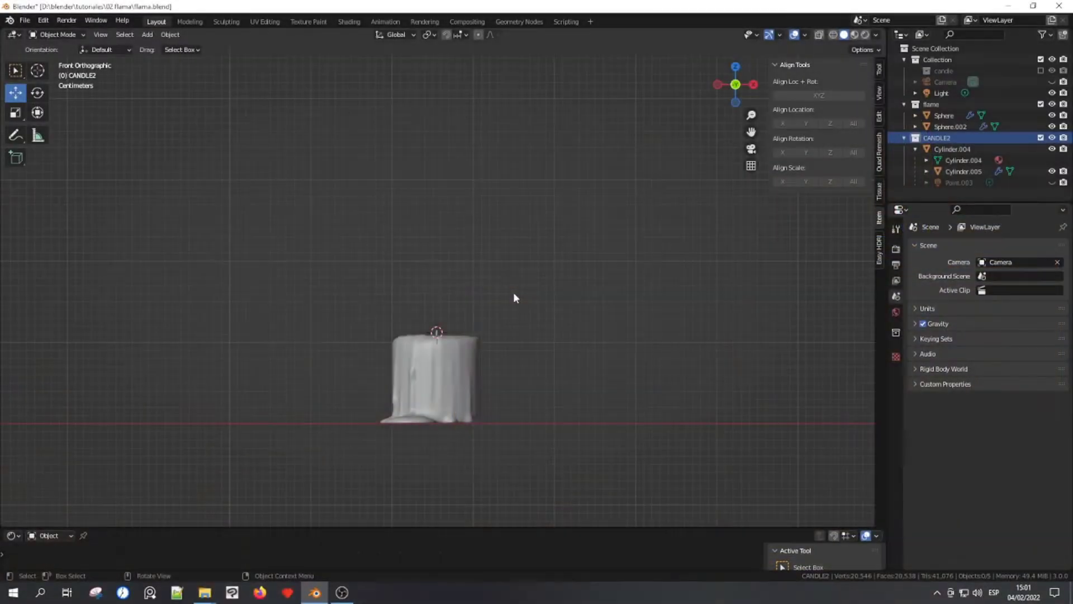
- Zoom and orbit over the candle top, return to front view, and bring up the Add menu
scroll(474, 311, up, 3)
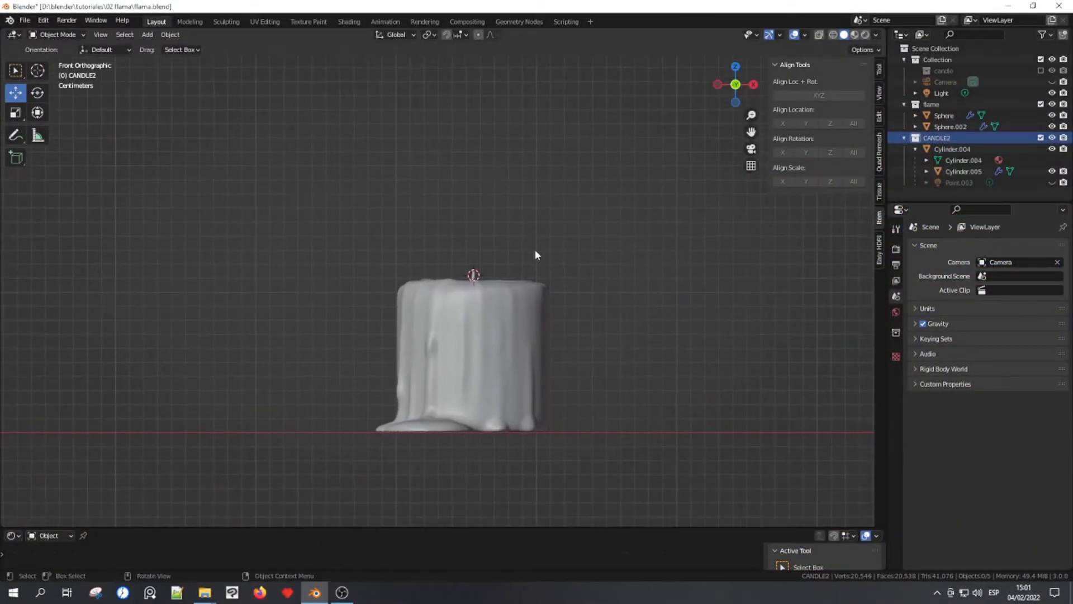
mouse_move(536, 262)
middle_down()
mouse_move(490, 294)
mouse_move(536, 279)
middle_up()
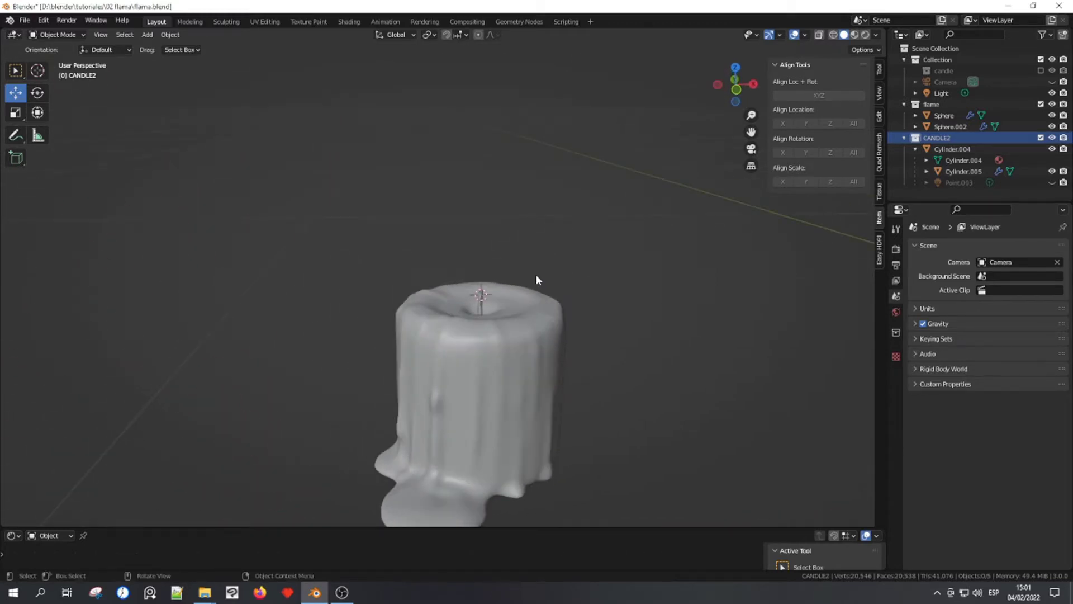
key(KP_1)
scroll(535, 274, up, 1)
scroll(536, 268, down, 4)
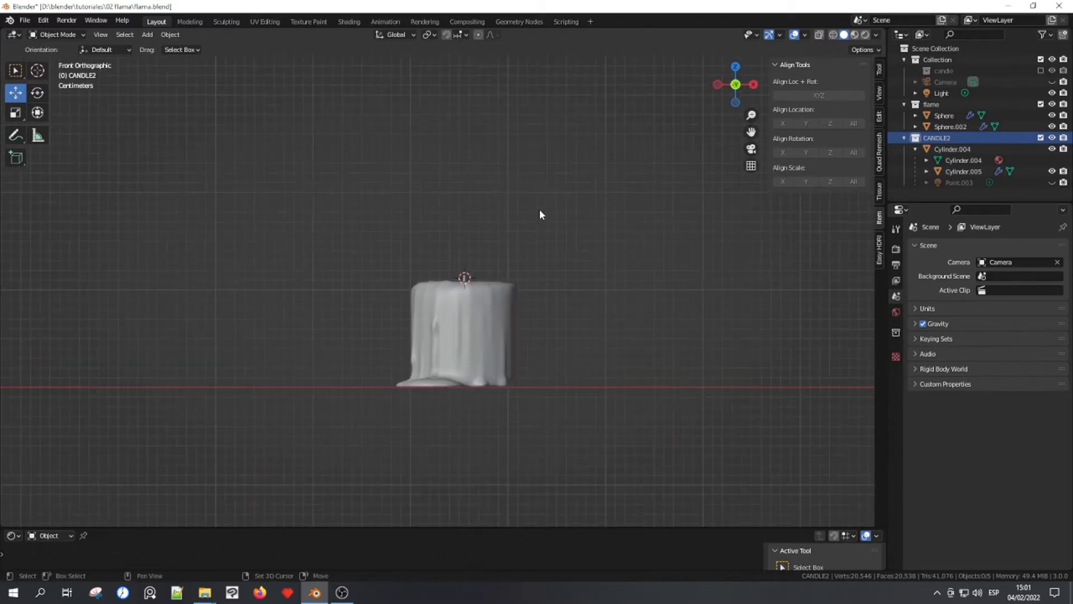
shift+middle_drag(538, 209, 520, 294)
key(shift+a)
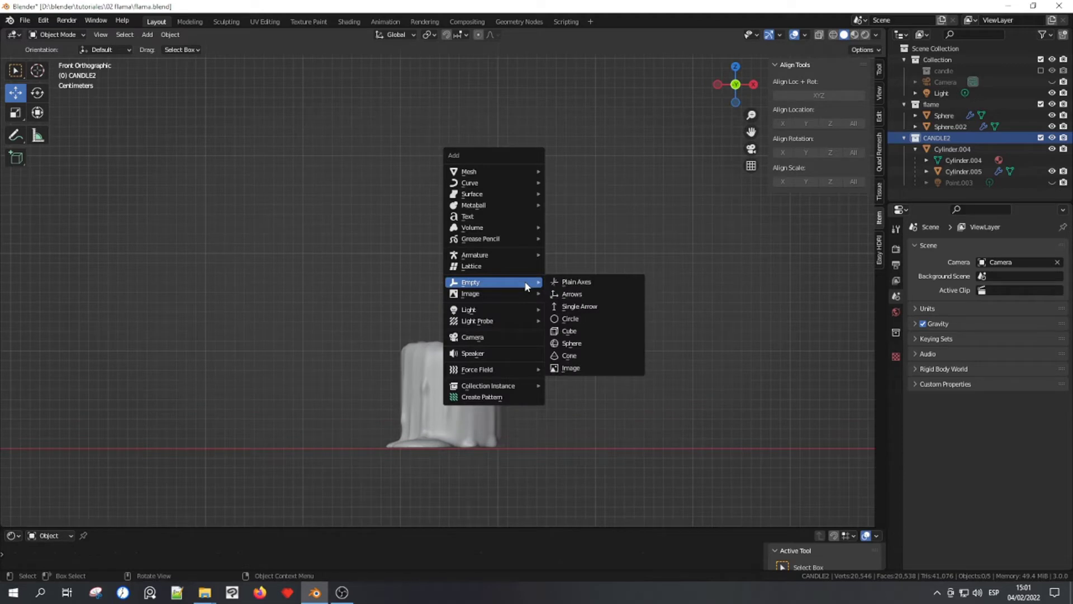
mouse_move(492, 171)
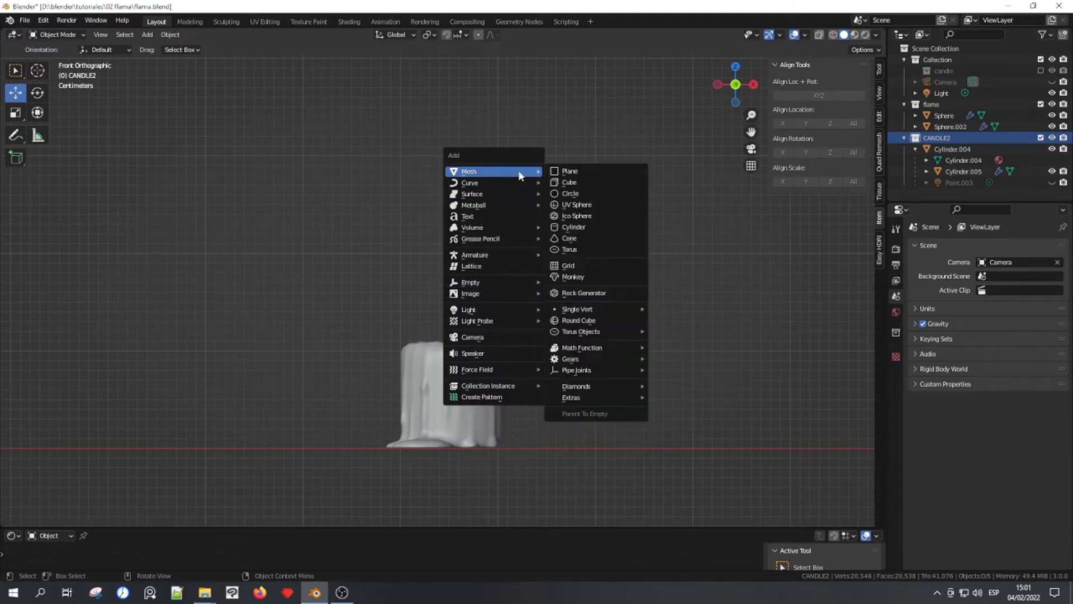
- Add a UV sphere and scale it down
click(588, 205)
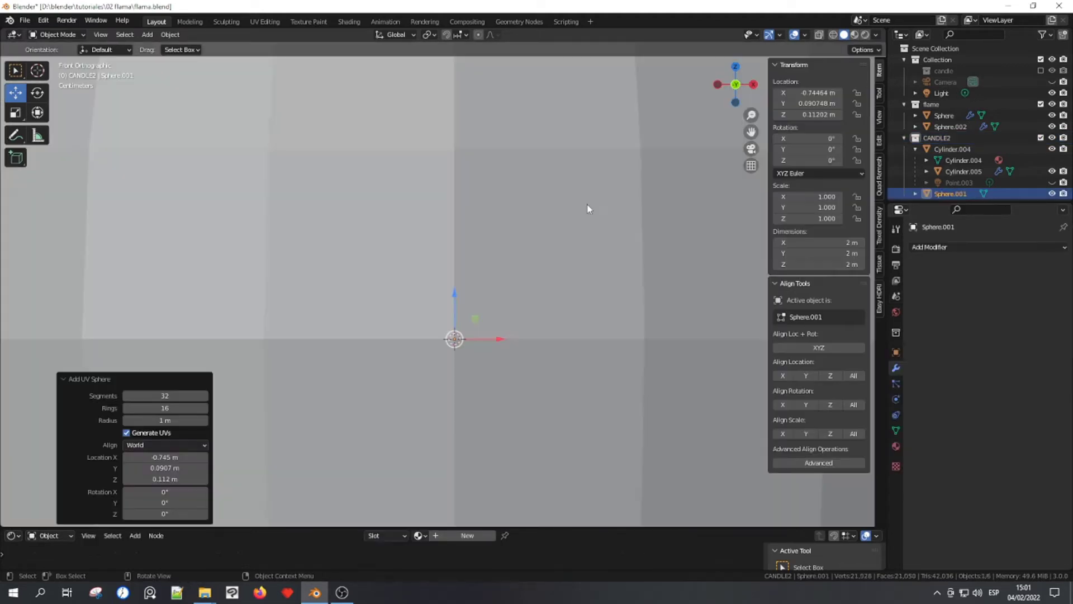
scroll(518, 255, down, 5)
scroll(518, 255, down, 4)
key(s)
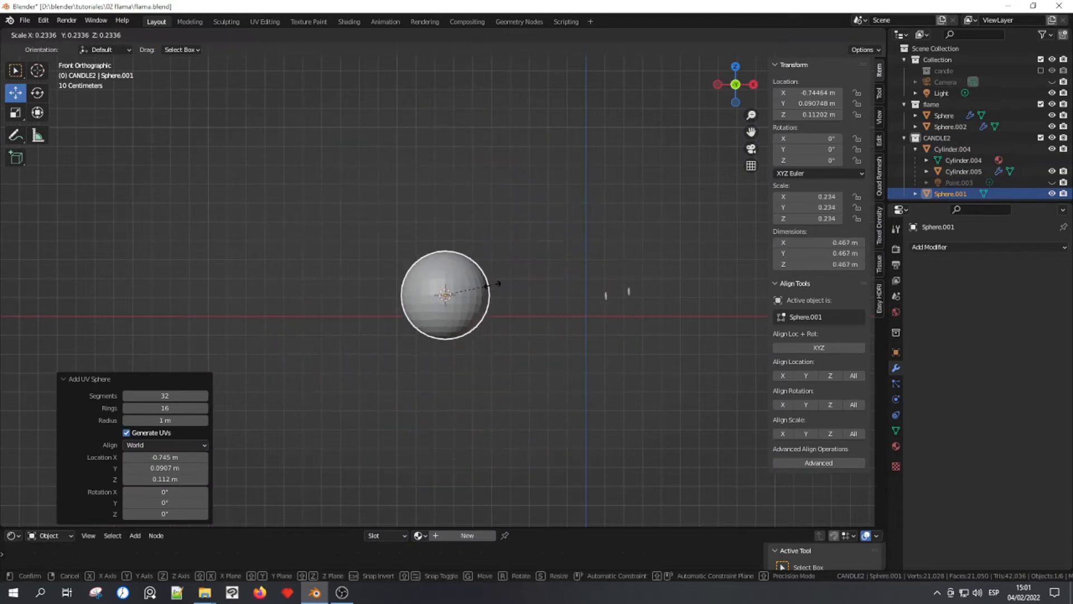
click(455, 288)
scroll(465, 276, up, 5)
- Shrink the sphere further to wick size and move it up onto the wick
key(s)
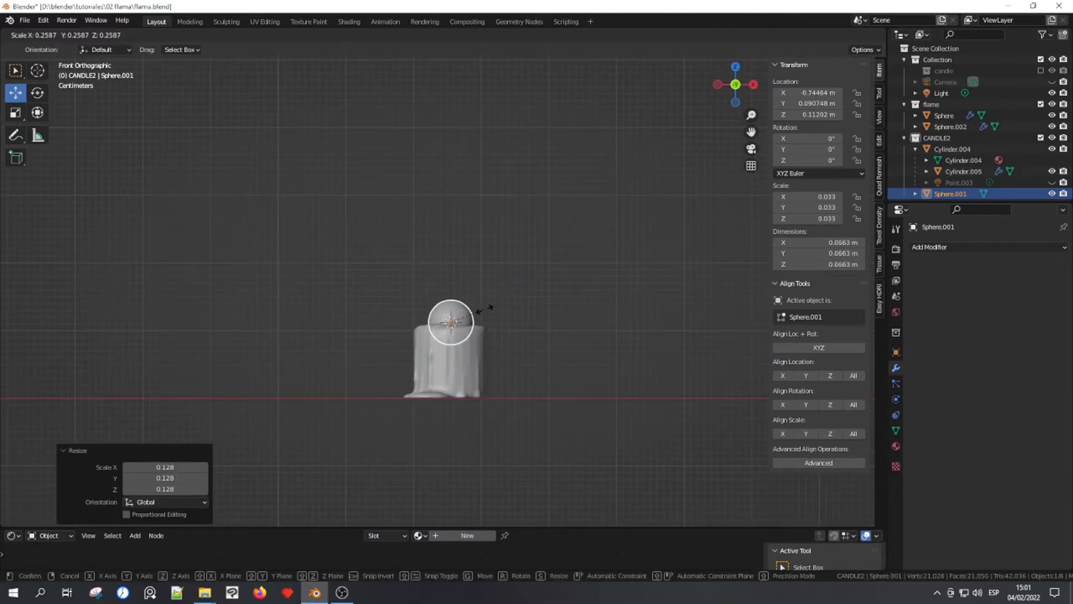
click(484, 308)
scroll(489, 294, up, 5)
key(s)
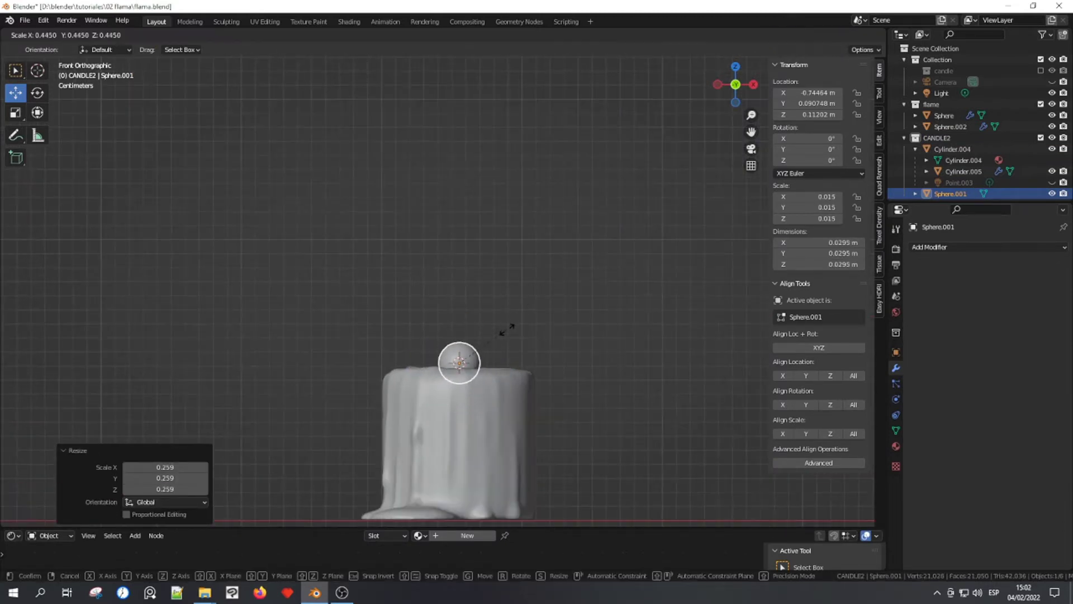
click(505, 328)
scroll(506, 335, up, 1)
drag(469, 378, 476, 345)
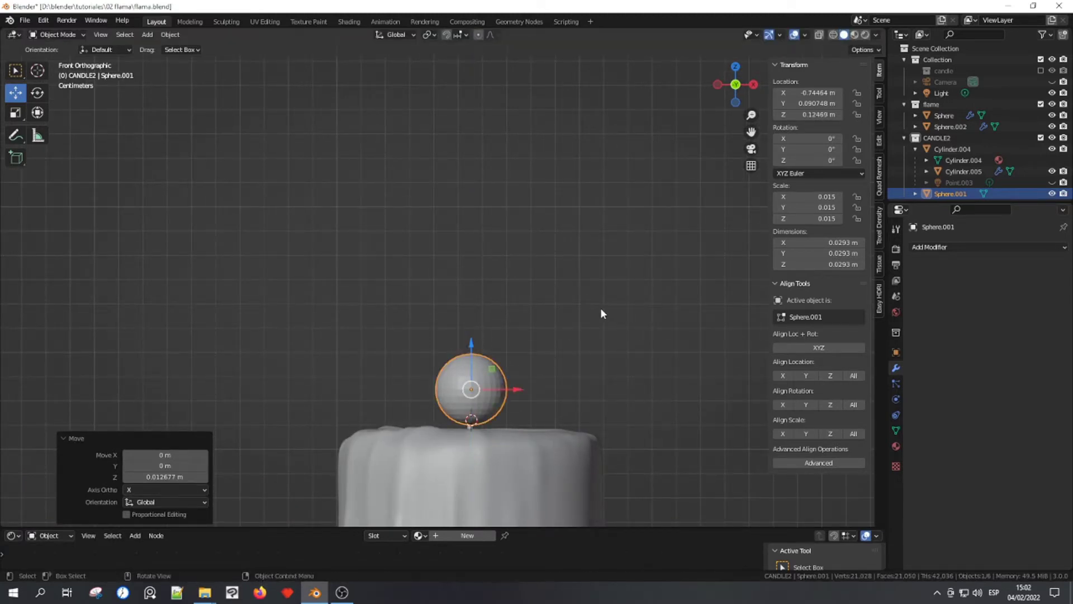
key(s)
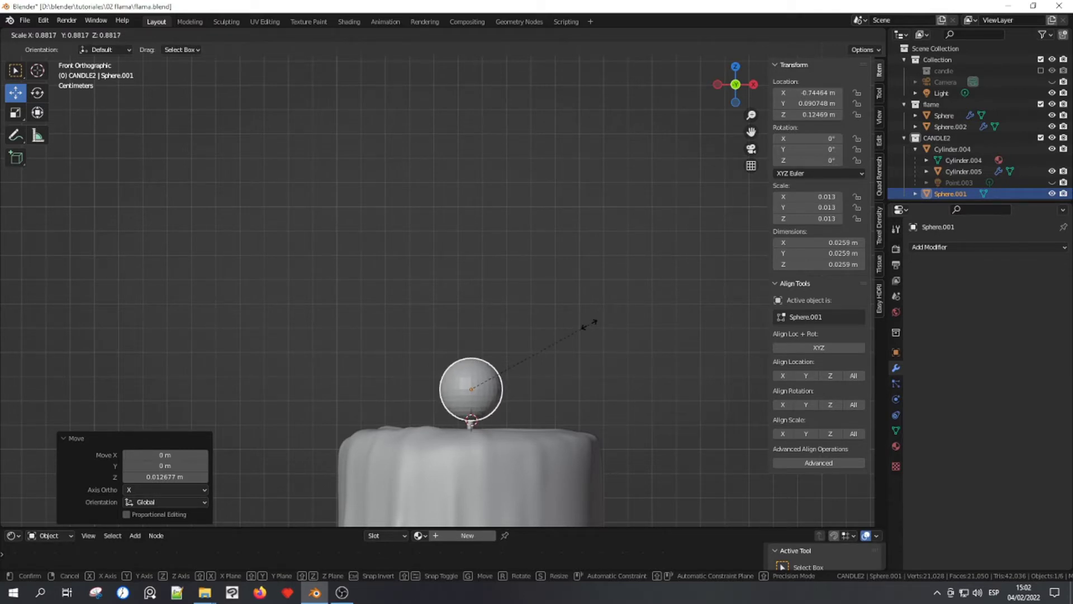
- Narrow the sphere with Shift+Z scaling, raise it above the wick, then widen it slightly
key(shift+z)
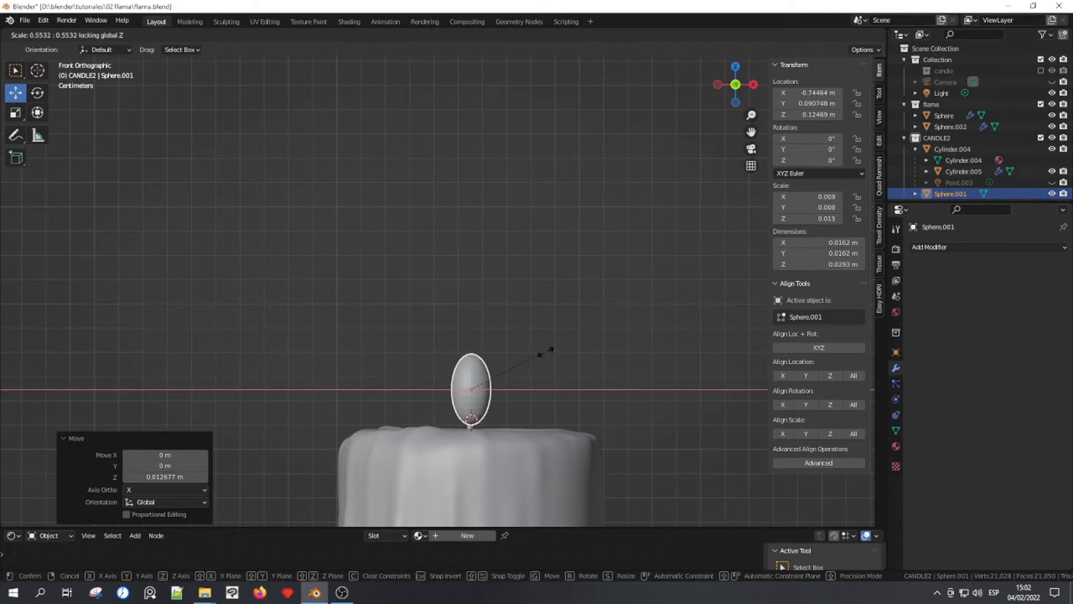
click(521, 370)
scroll(507, 298, up, 4)
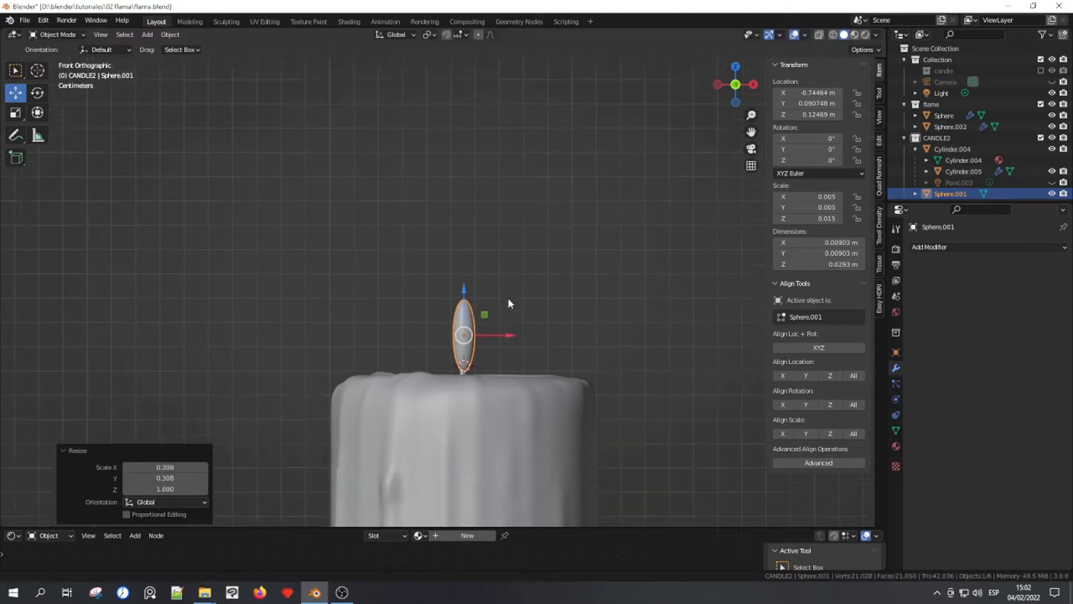
drag(485, 300, 529, 303)
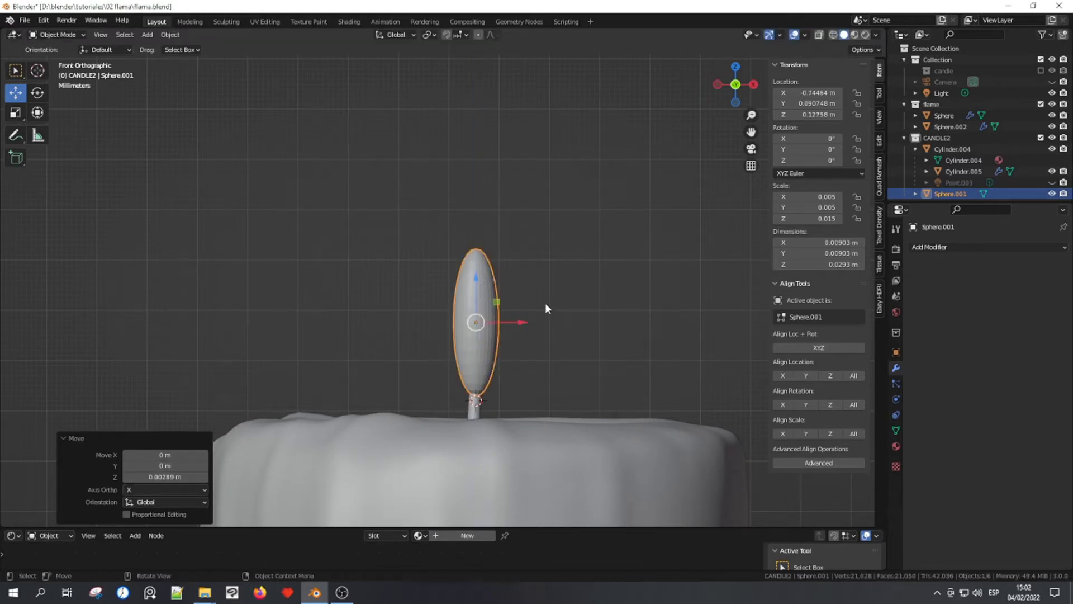
key(s)
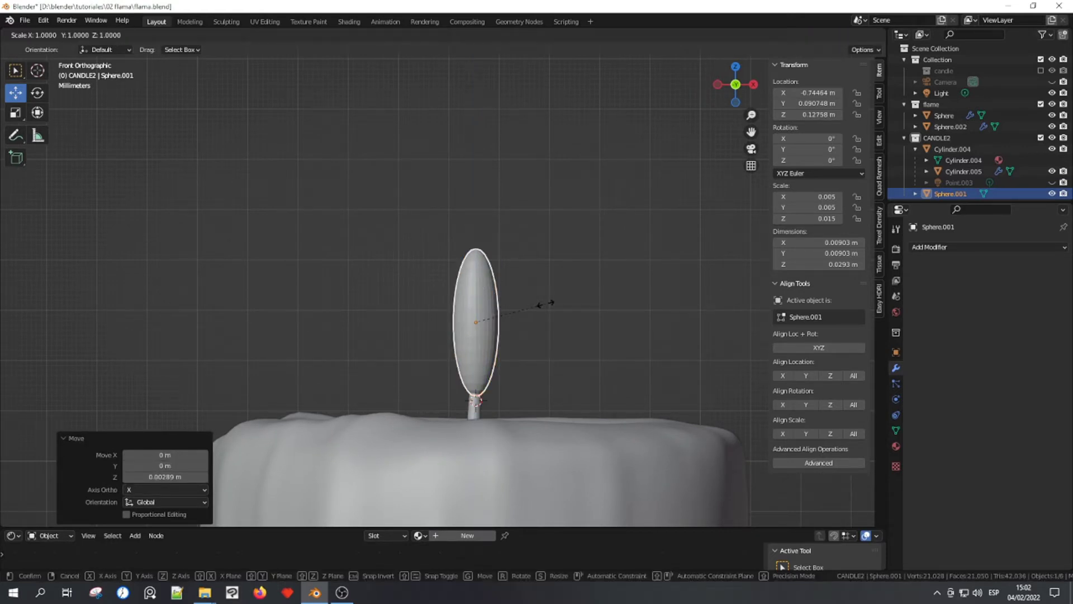
key(shift+z)
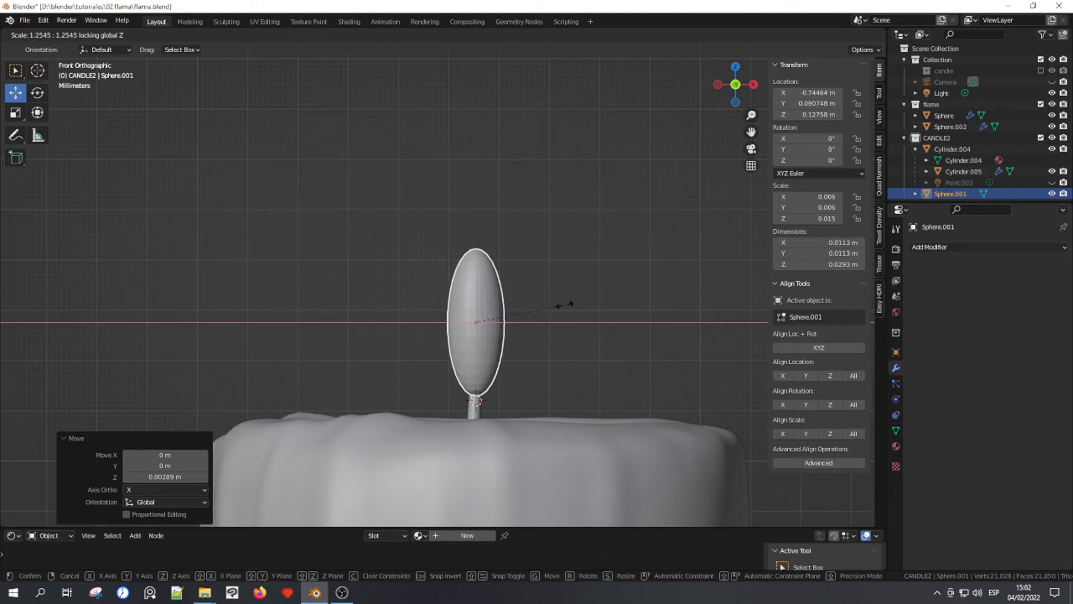
click(562, 305)
drag(478, 283, 477, 270)
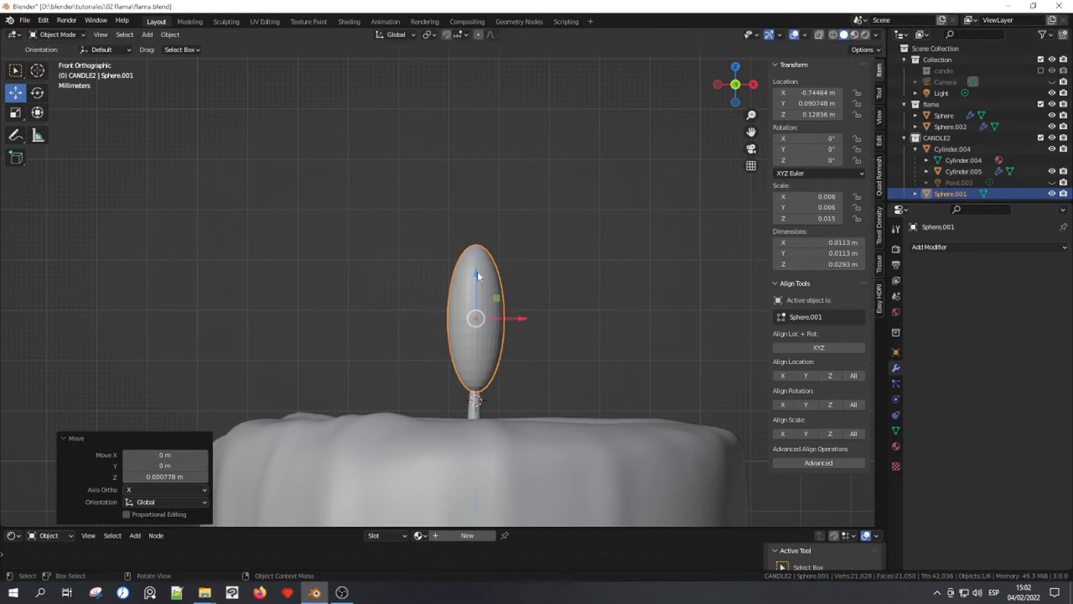
- Stretch the flame taller along Z and lift it back above the wick
key(s)
key(z)
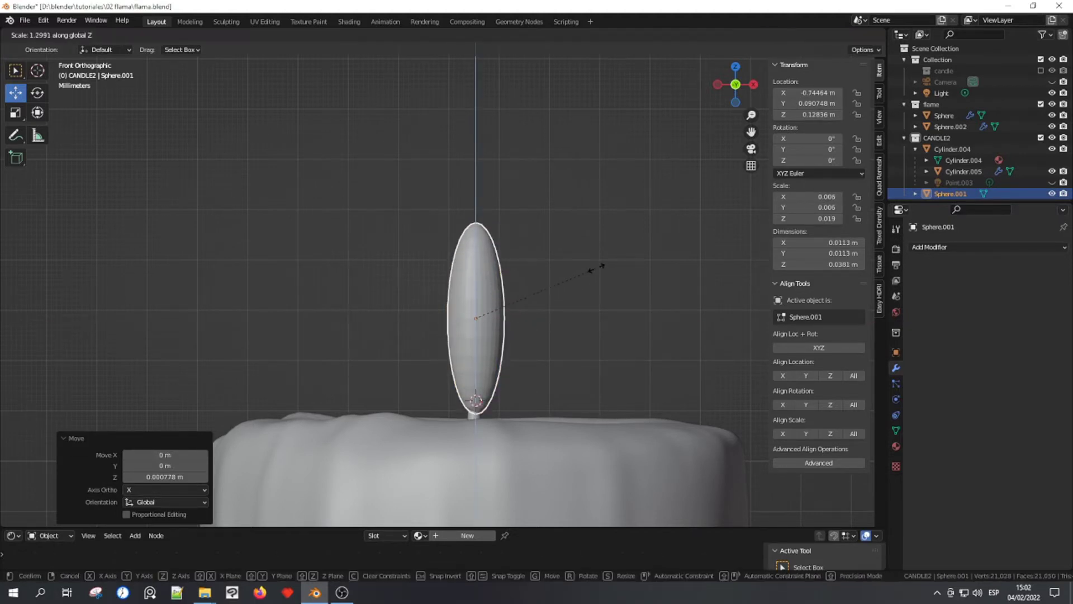
click(591, 264)
drag(474, 296, 475, 284)
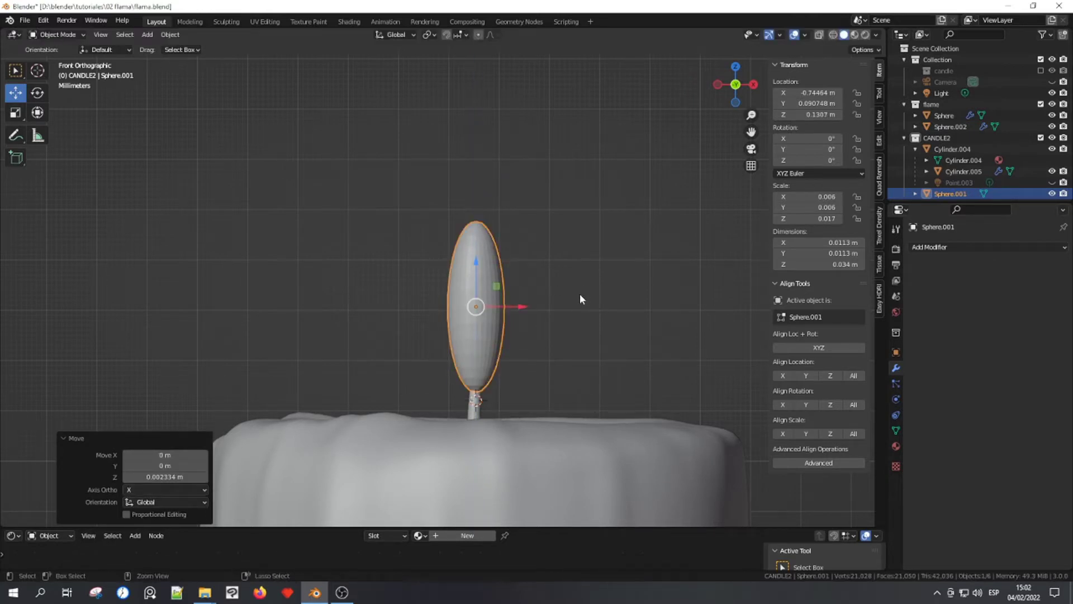
key(ctrl+a)
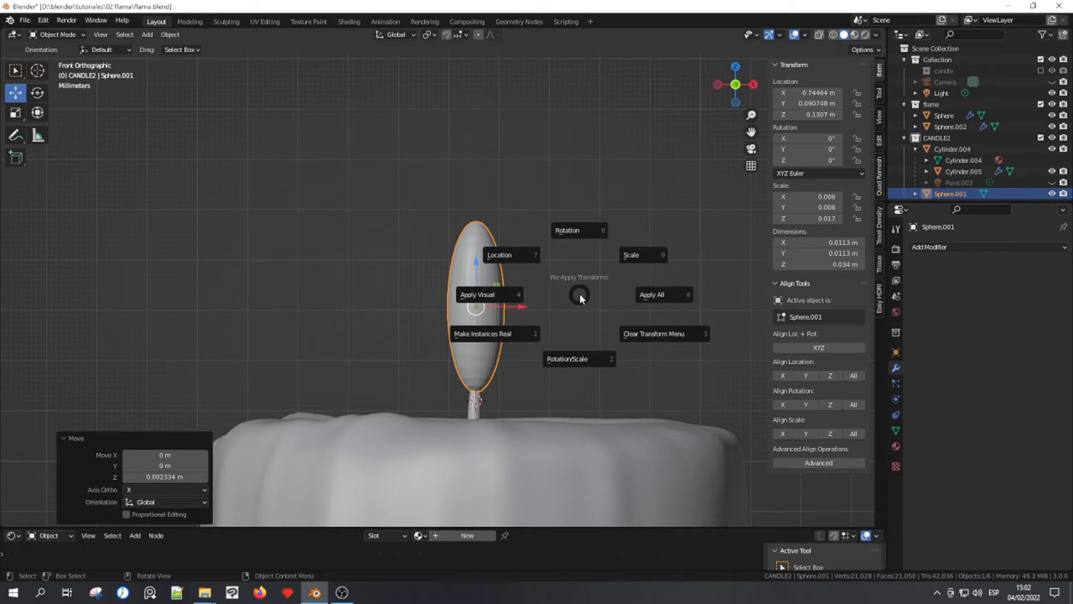
- Apply the flame's rotation and scale and add a Subdivision Surface modifier
click(578, 355)
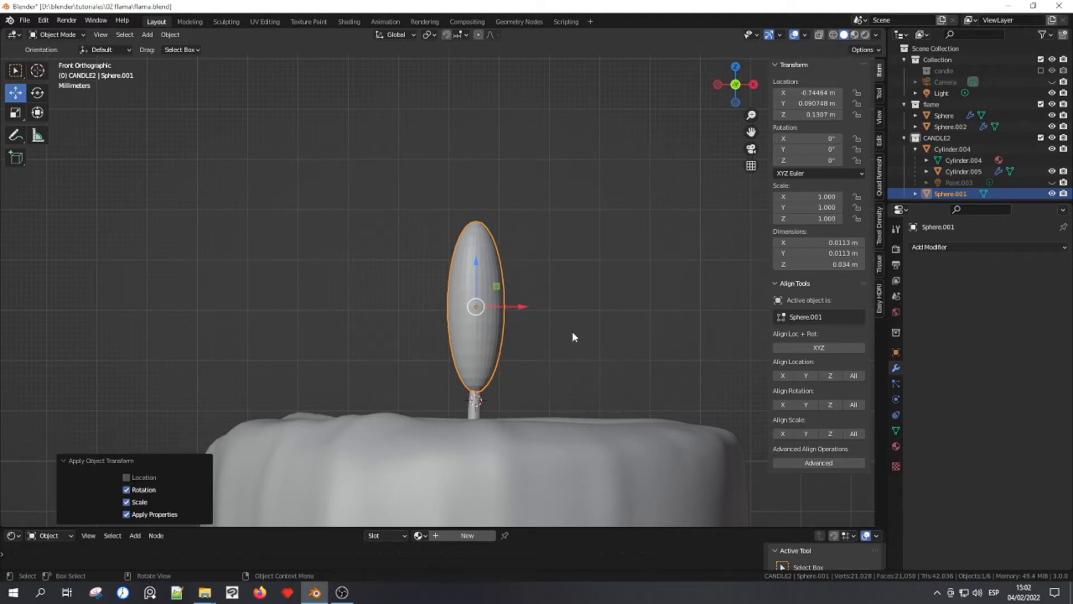
click(952, 245)
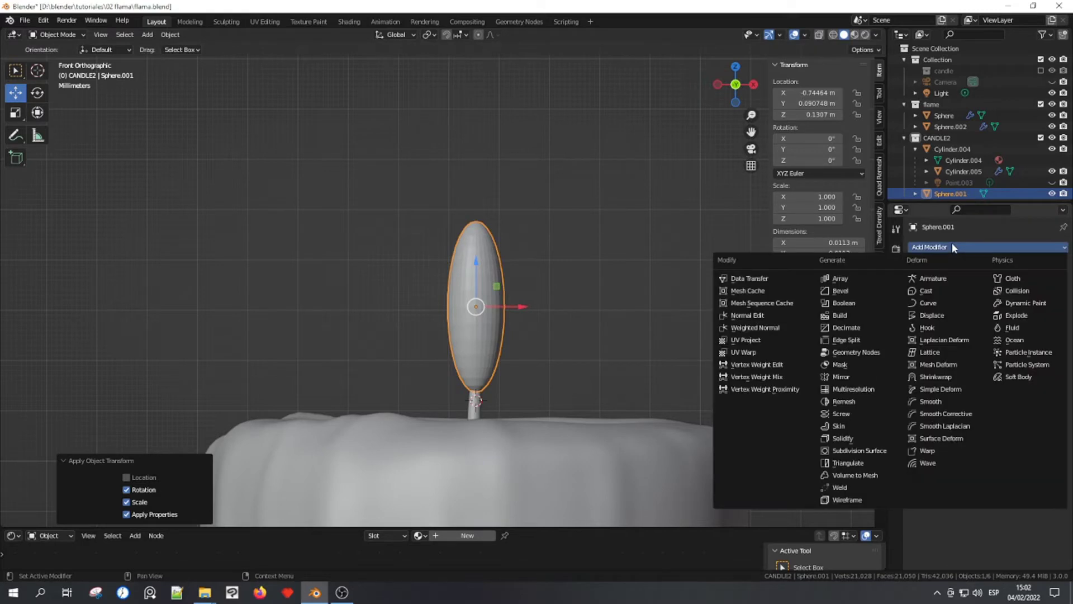
click(869, 453)
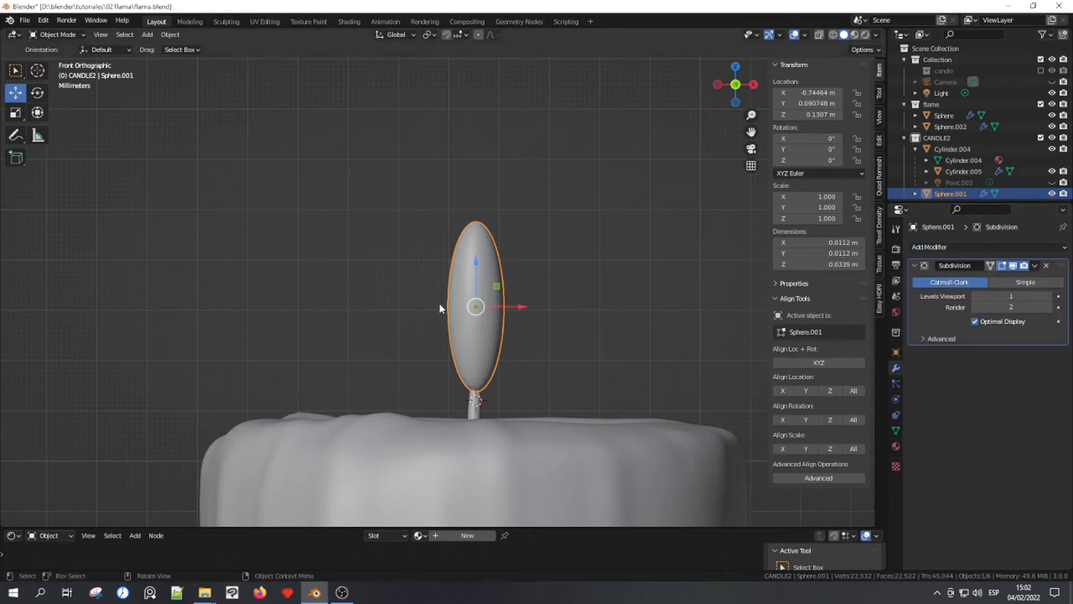
shift+middle_drag(441, 310, 419, 301)
- Shade the flame smooth and add a Simple Deform modifier
right_click(447, 327)
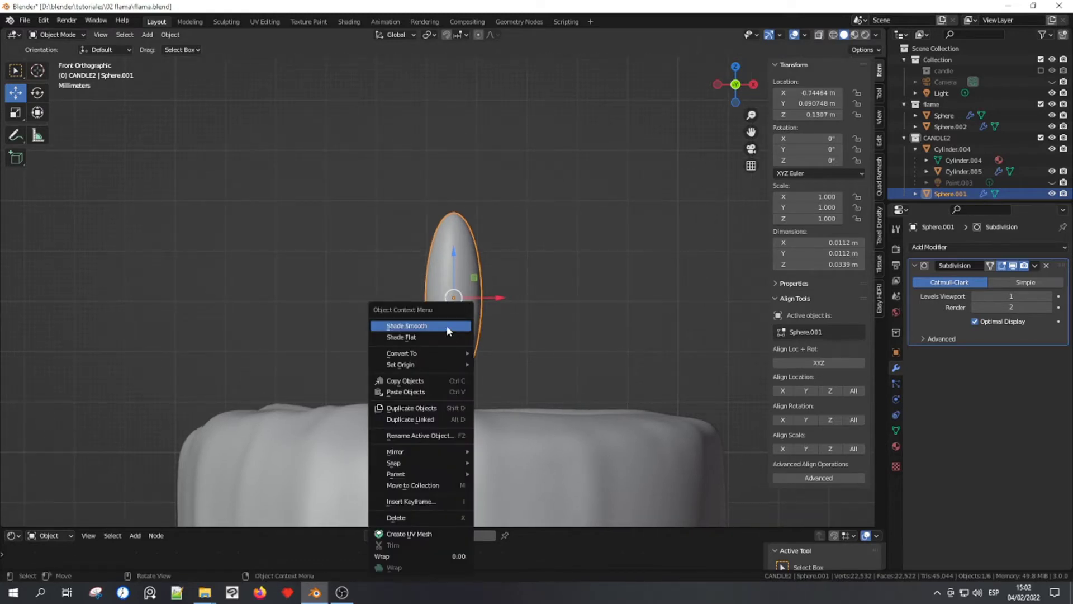
click(447, 326)
click(950, 249)
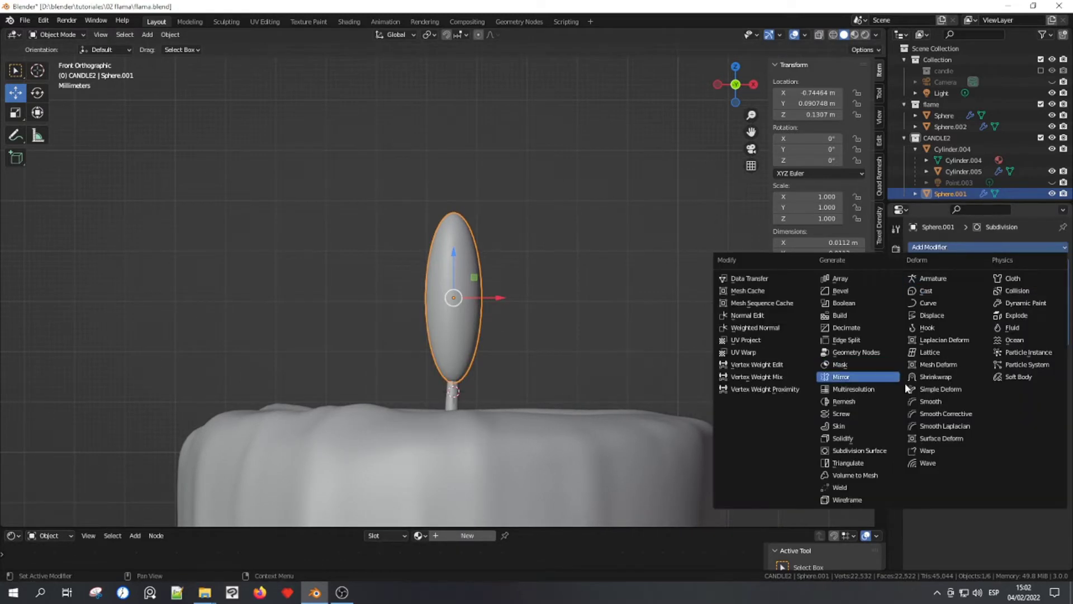
click(954, 390)
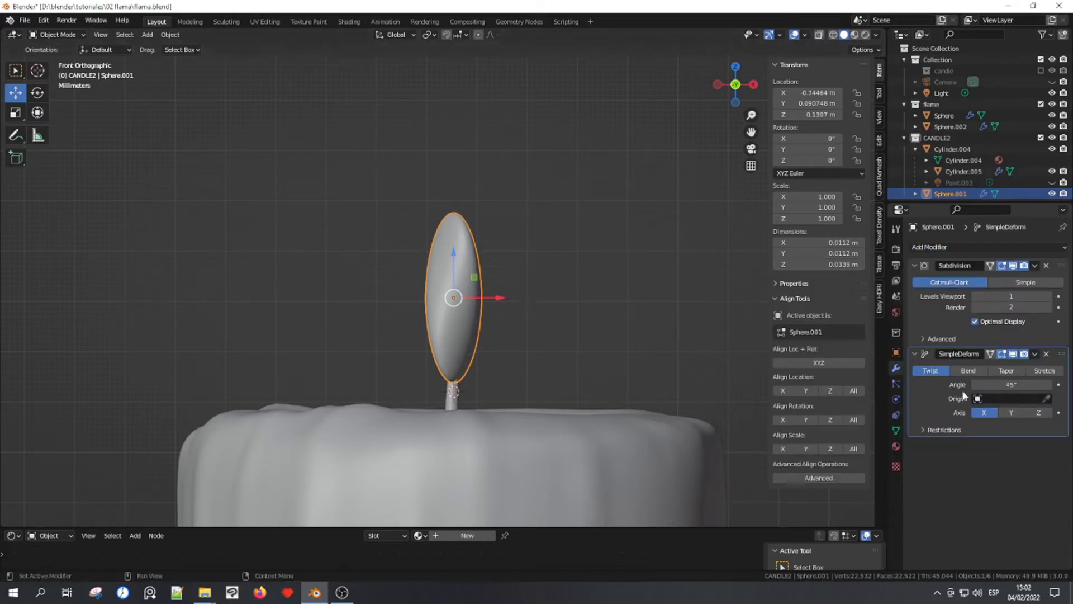
shift+middle_drag(534, 319, 528, 299)
key(shift+a)
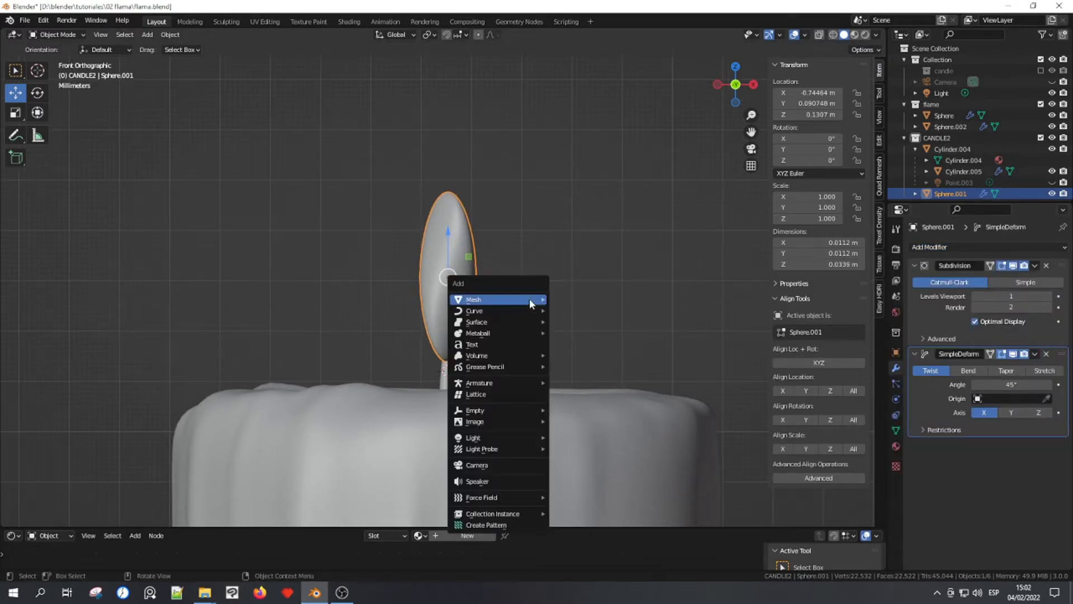
mouse_move(475, 410)
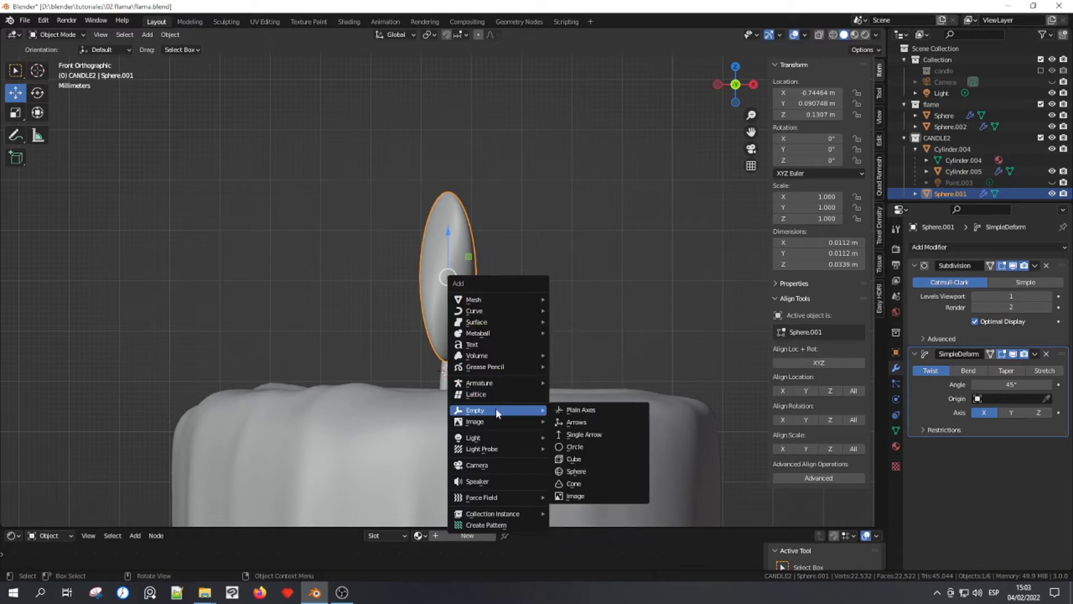
- Add an Arrows empty at the flame base, shrink its display size, and reselect the flame
click(588, 421)
scroll(547, 263, down, 4)
scroll(545, 229, down, 3)
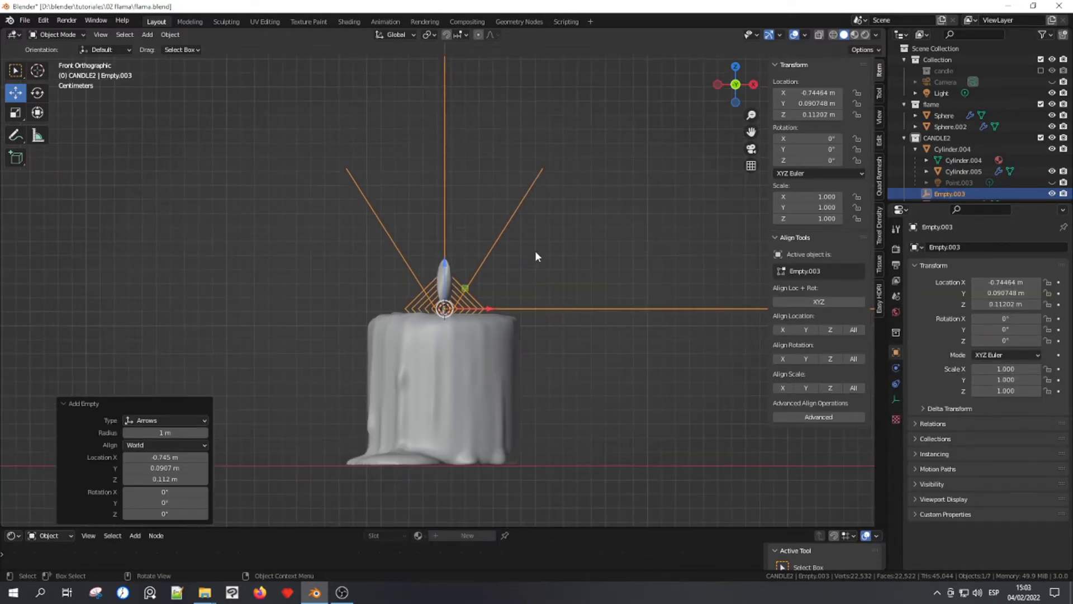
click(896, 399)
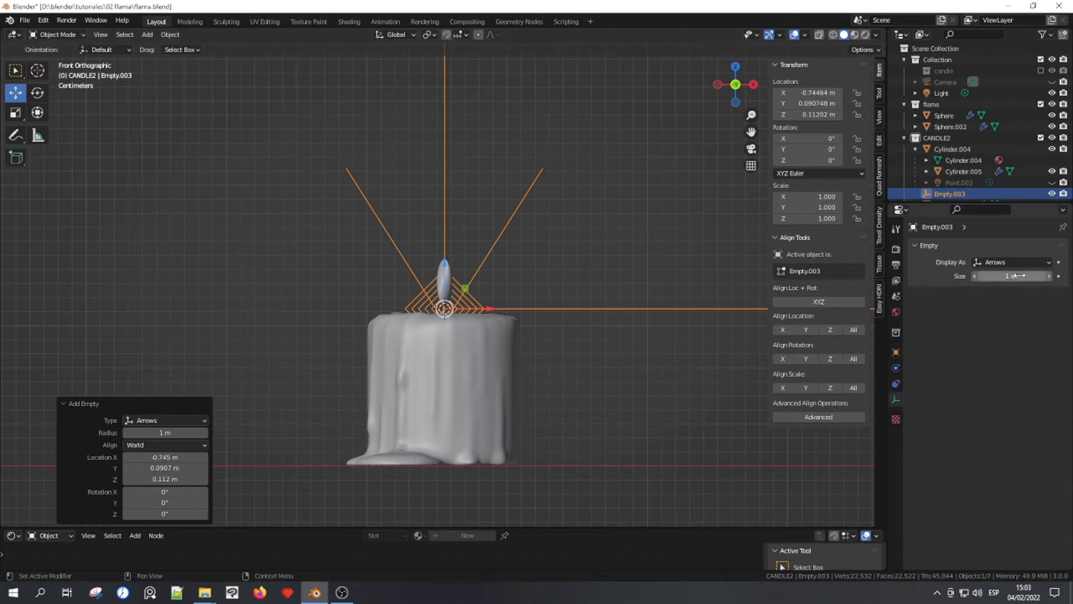
drag(1008, 276, 966, 275)
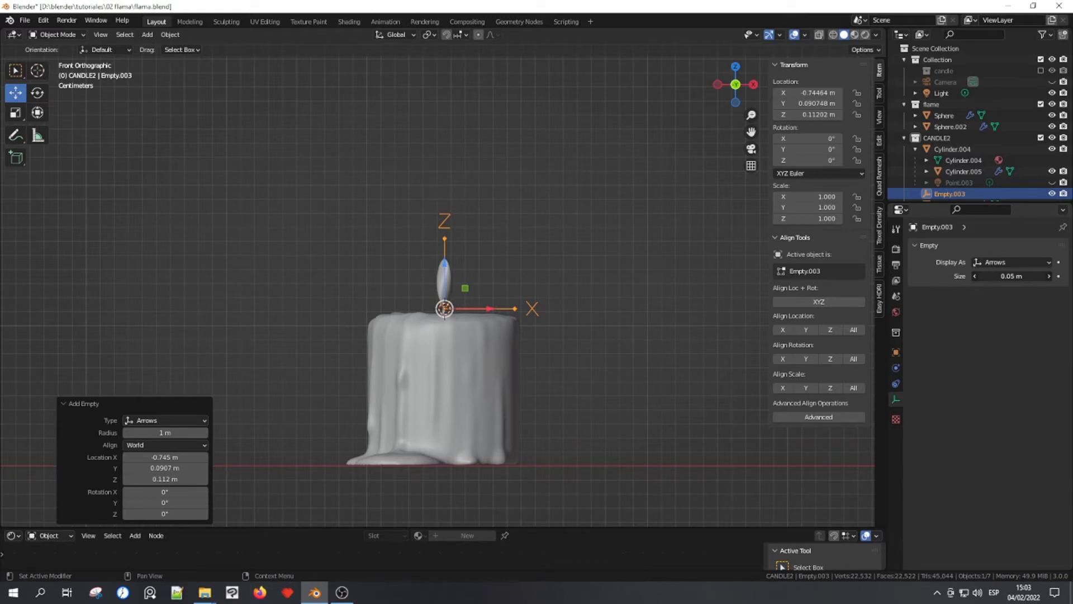
scroll(465, 300, up, 2)
scroll(466, 296, up, 2)
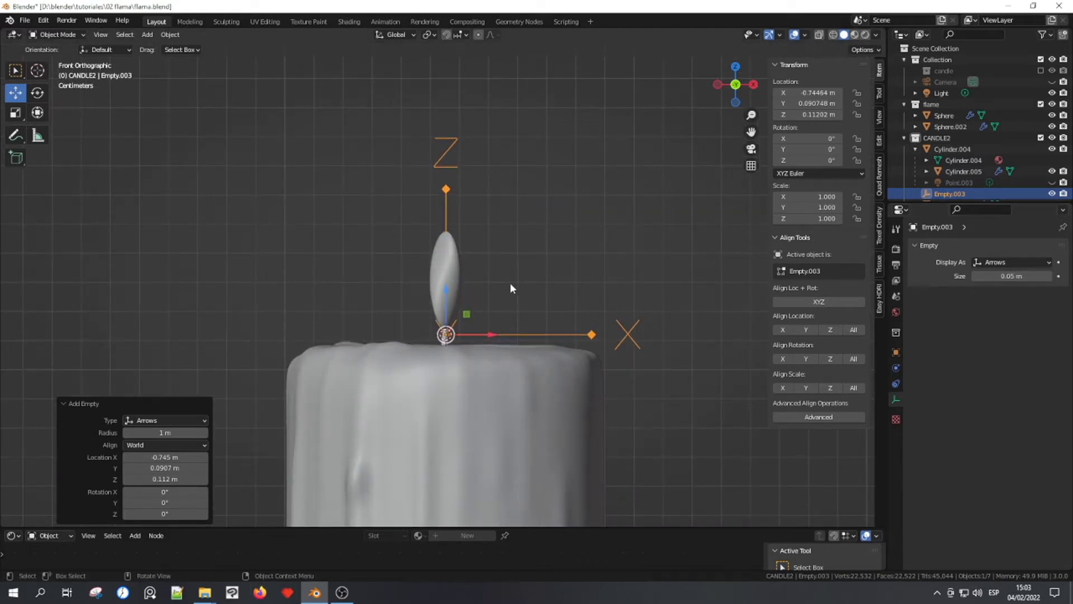
scroll(442, 266, up, 1)
click(440, 264)
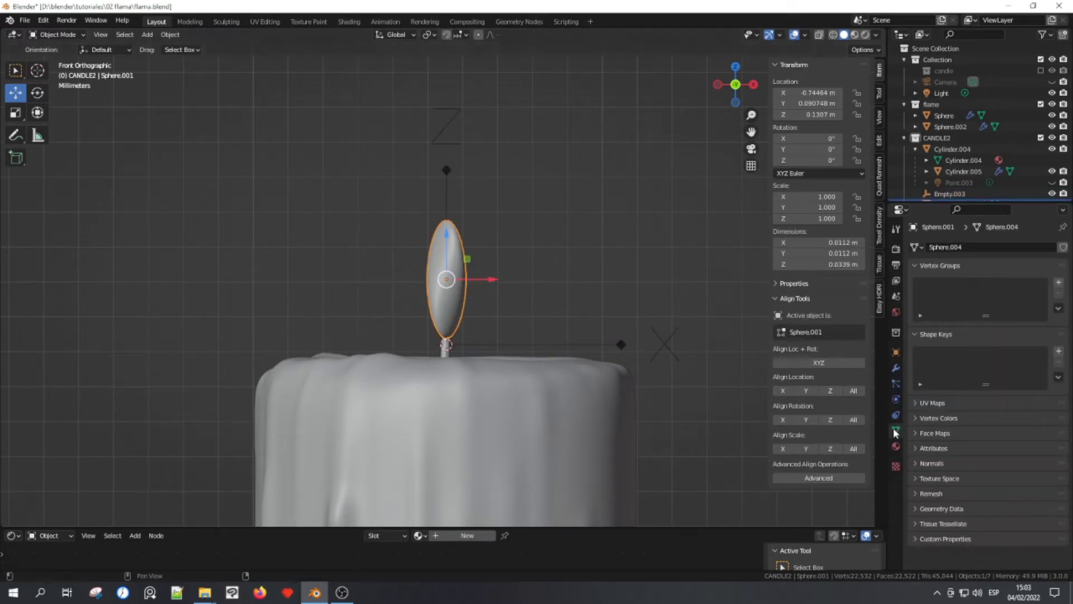
- Set the Simple Deform origin to Empty.003 with the Z axis, then select the empty
click(896, 368)
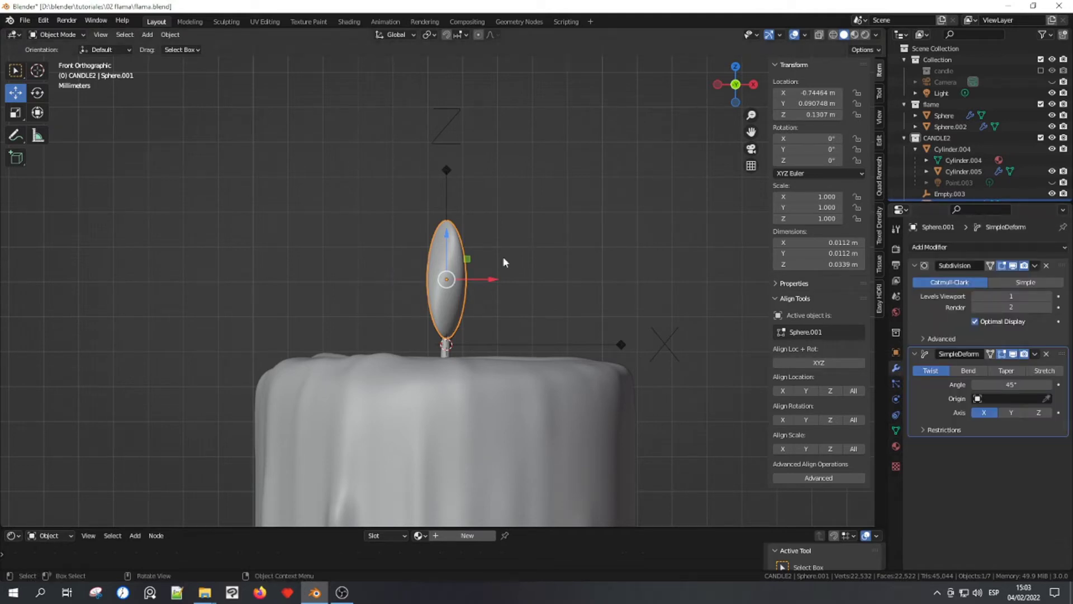
click(1046, 398)
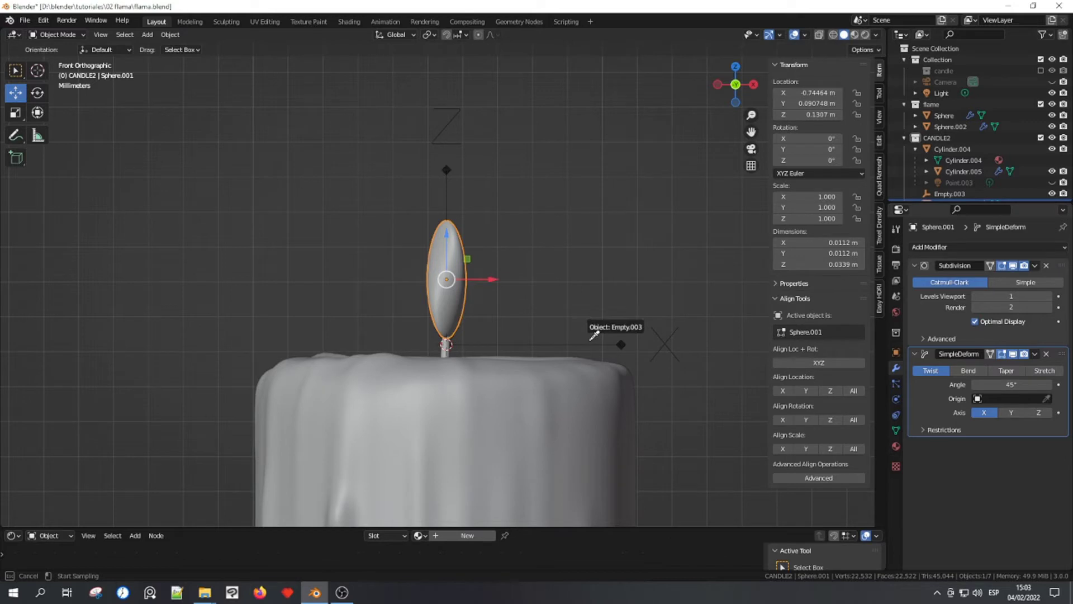
click(591, 336)
mouse_move(474, 272)
middle_down()
mouse_move(397, 298)
mouse_move(451, 298)
middle_up()
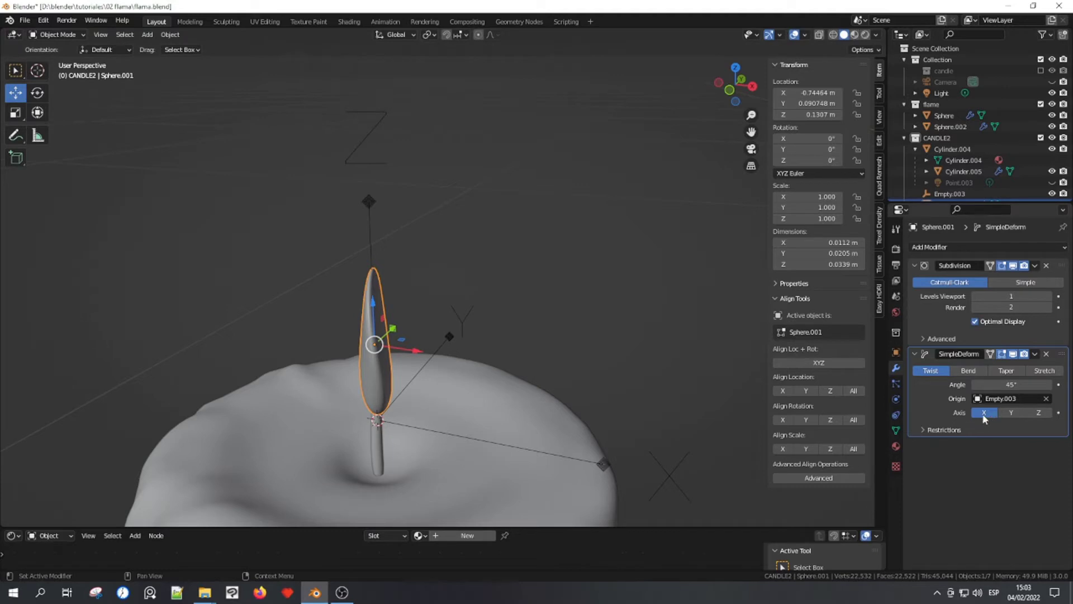
click(1039, 411)
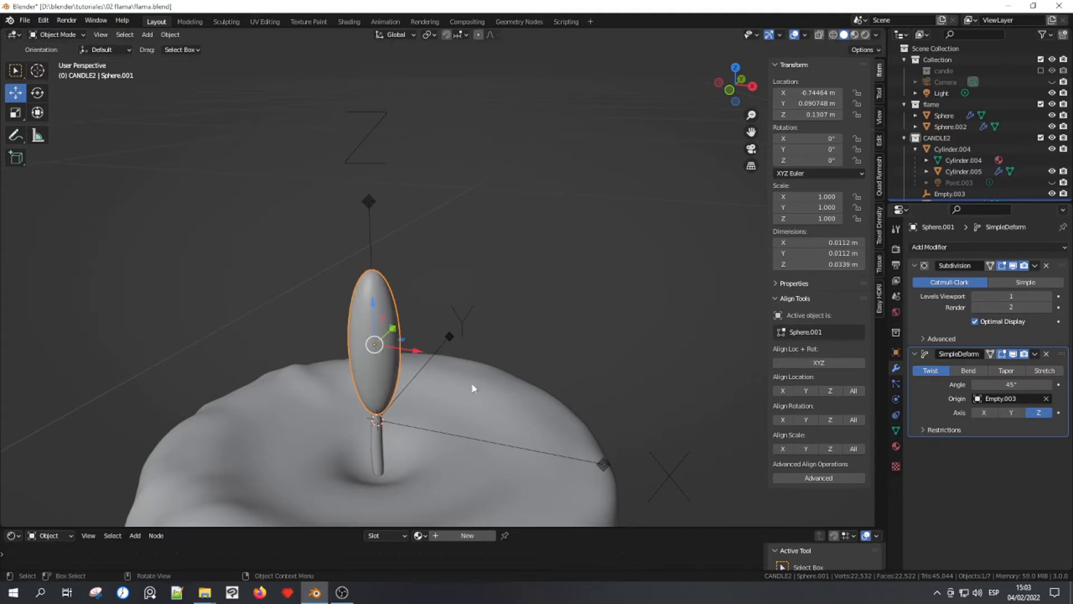
mouse_move(471, 382)
middle_down()
mouse_move(367, 365)
mouse_move(426, 337)
middle_up()
click(440, 375)
- Reposition the empty and turn an enlarged lower area into a Graph Editor
key(g)
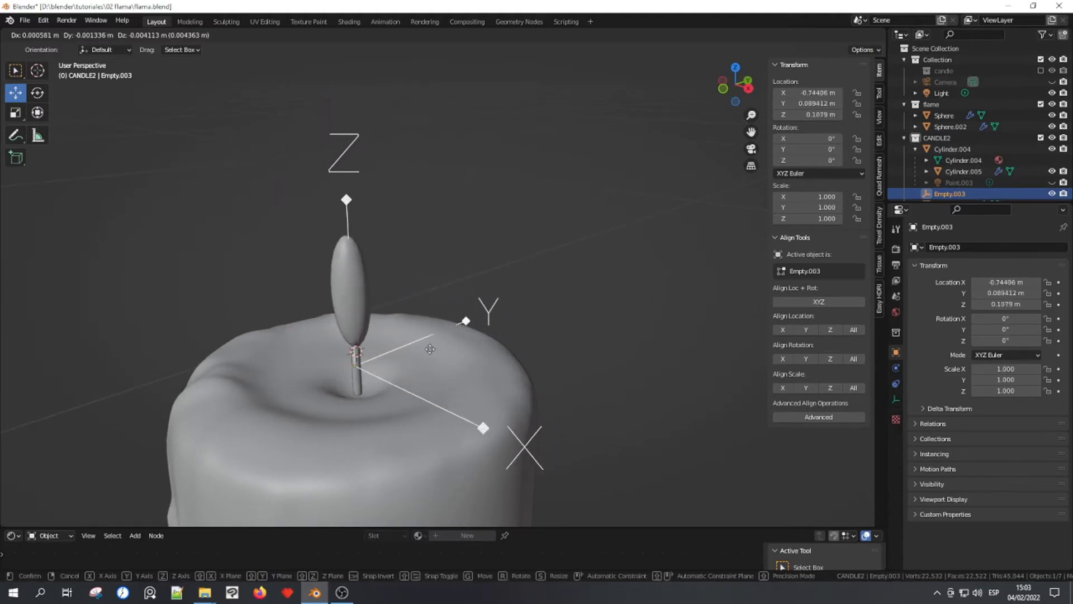
click(344, 331)
middle_drag(344, 331, 383, 334)
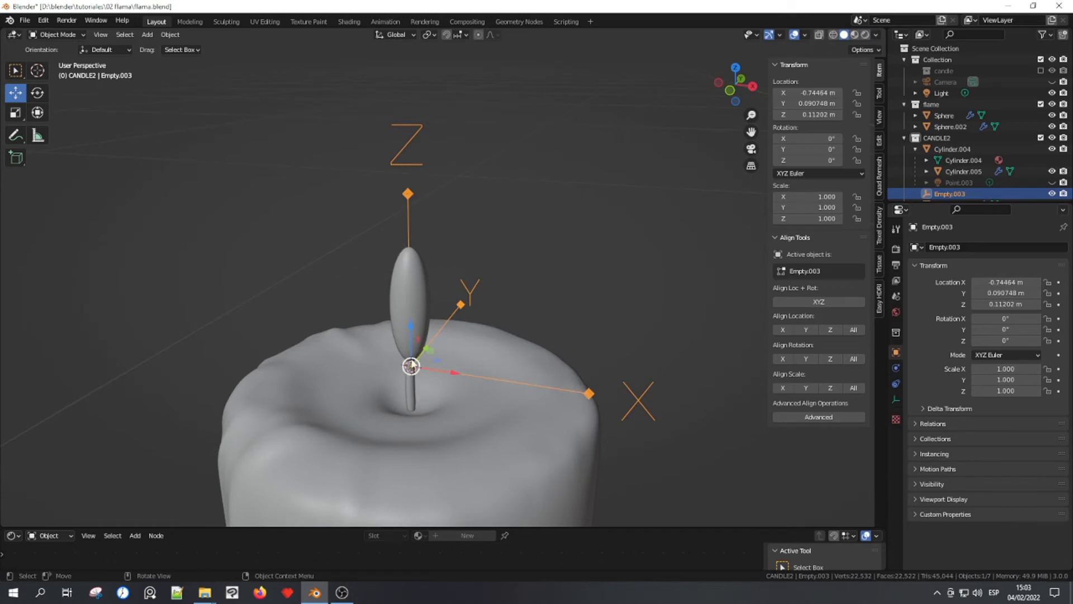
drag(337, 527, 338, 350)
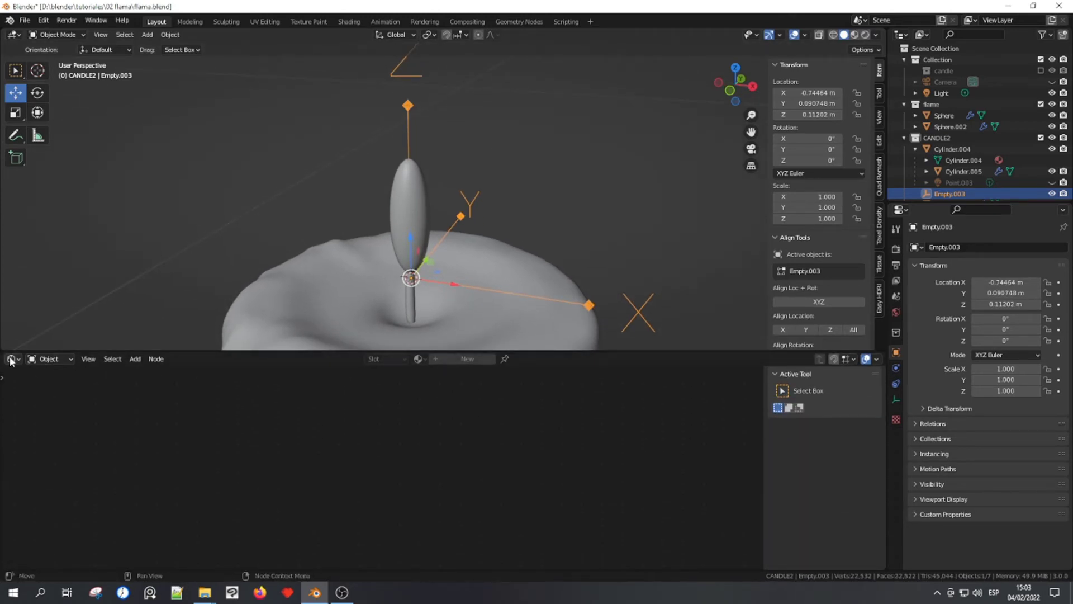
click(14, 358)
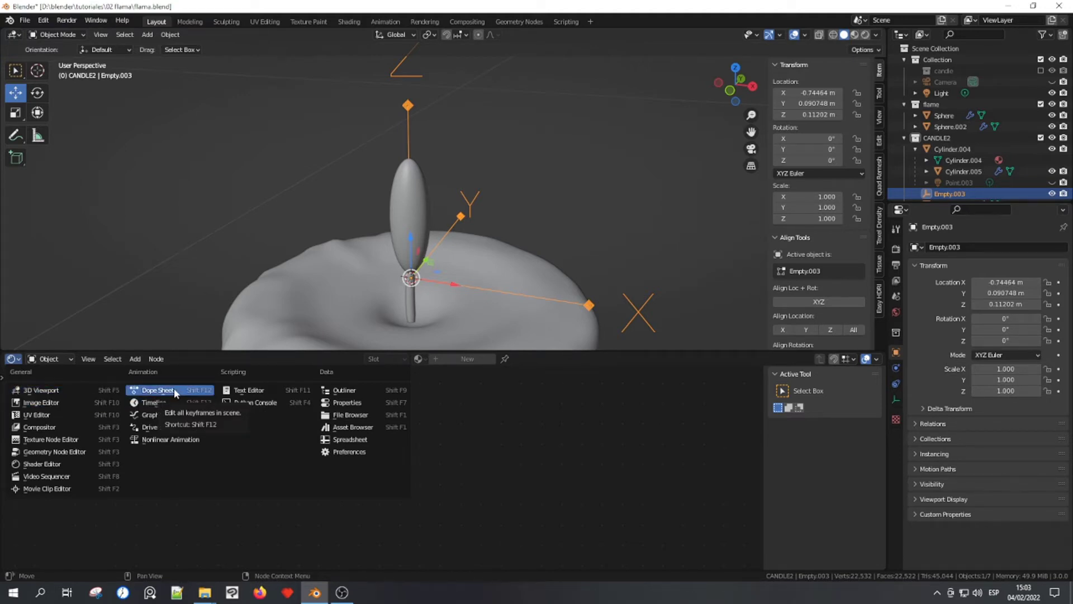
click(152, 416)
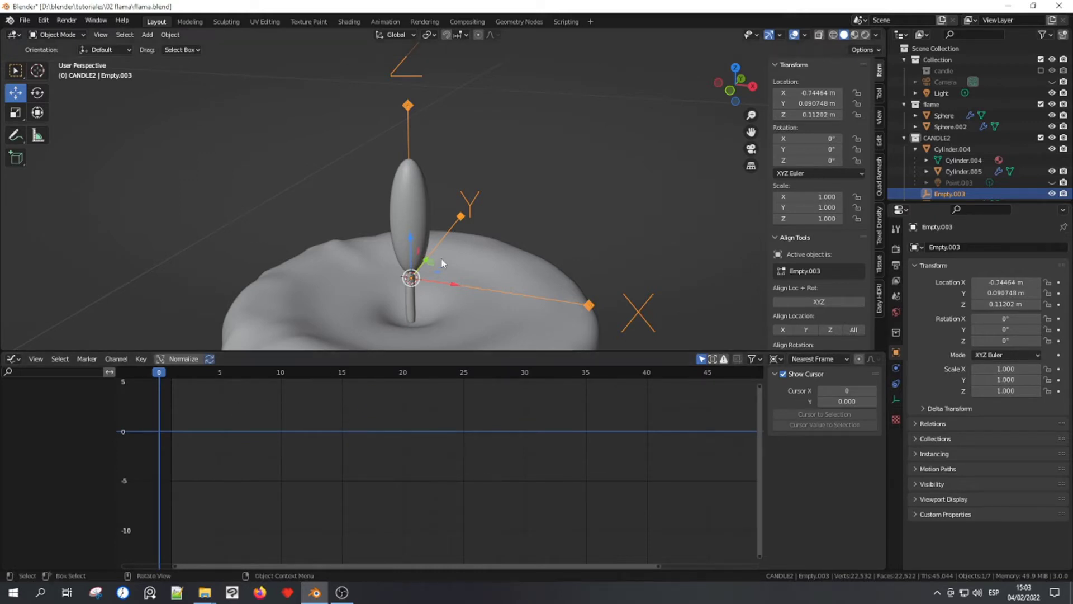
- Keyframe the empty's location and isolate its X Location curve in the Graph Editor
shift+middle_drag(452, 300, 448, 289)
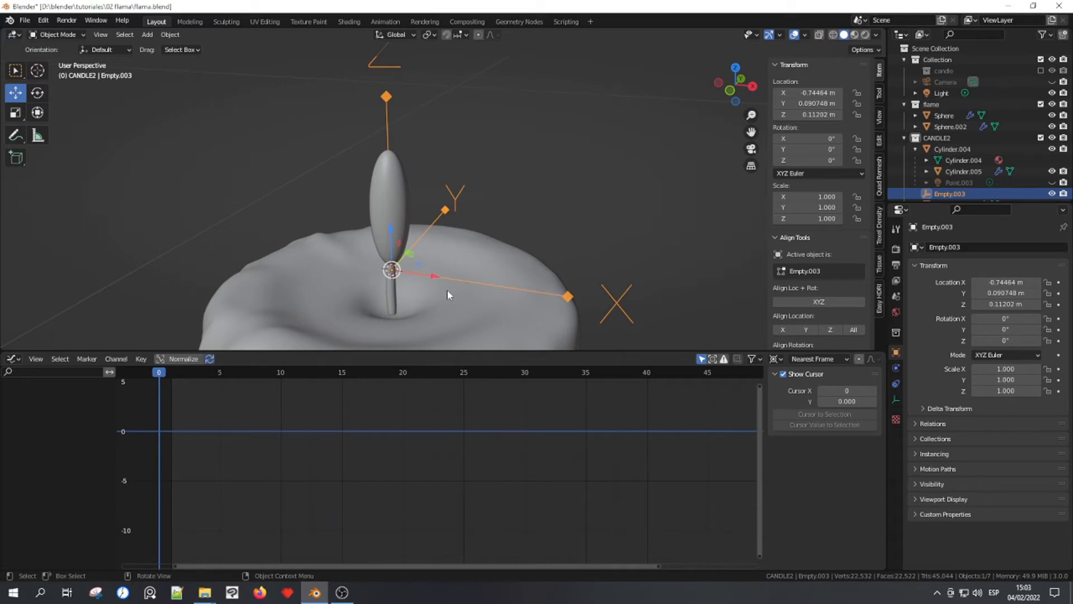
key(i)
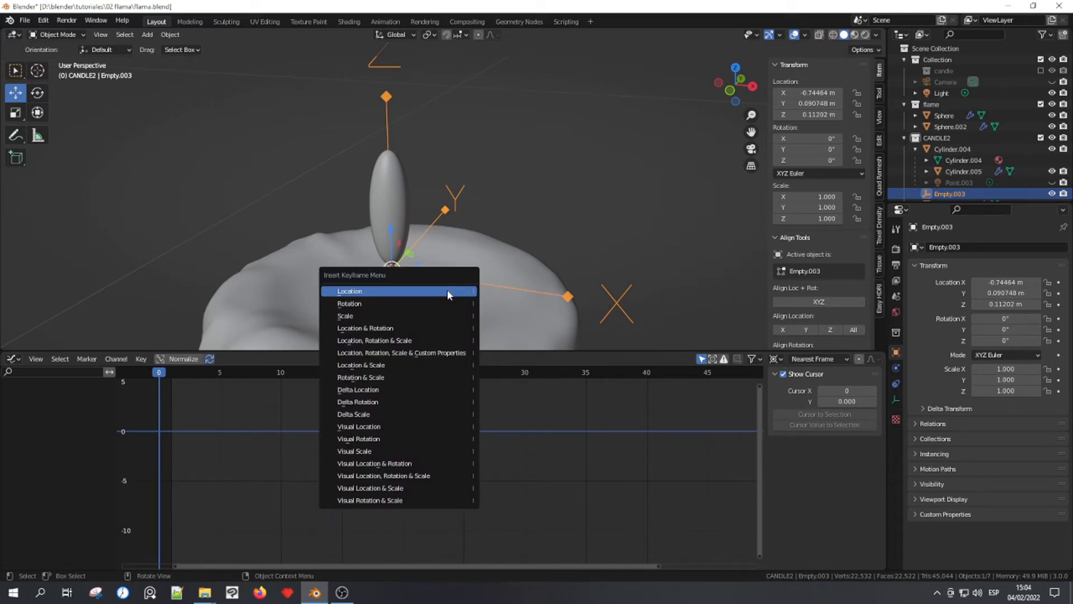
click(447, 290)
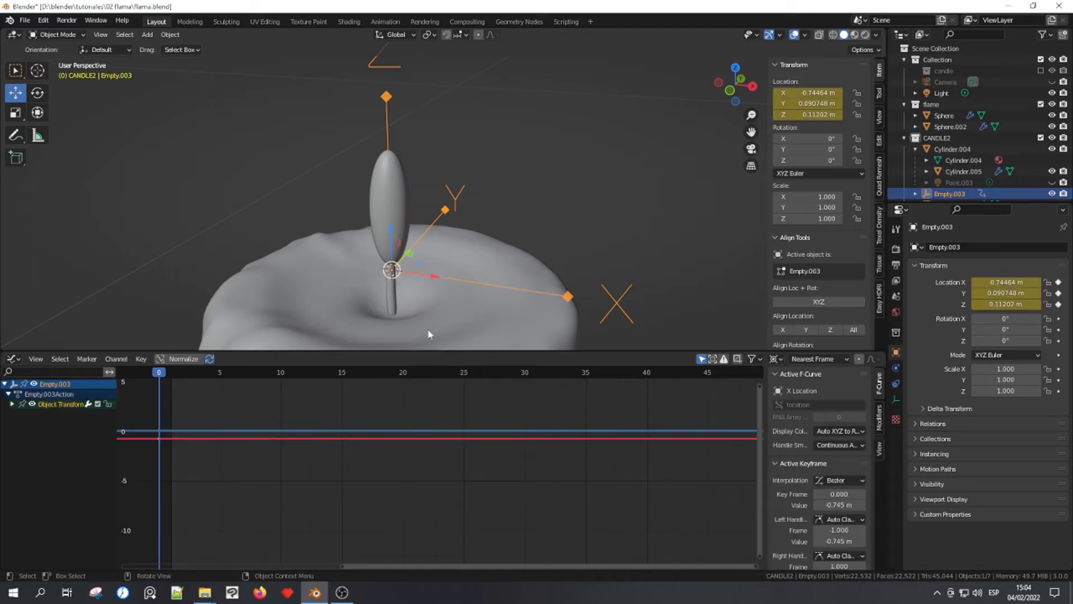
mouse_move(158, 379)
mouse_down()
mouse_move(388, 385)
mouse_move(160, 381)
mouse_up()
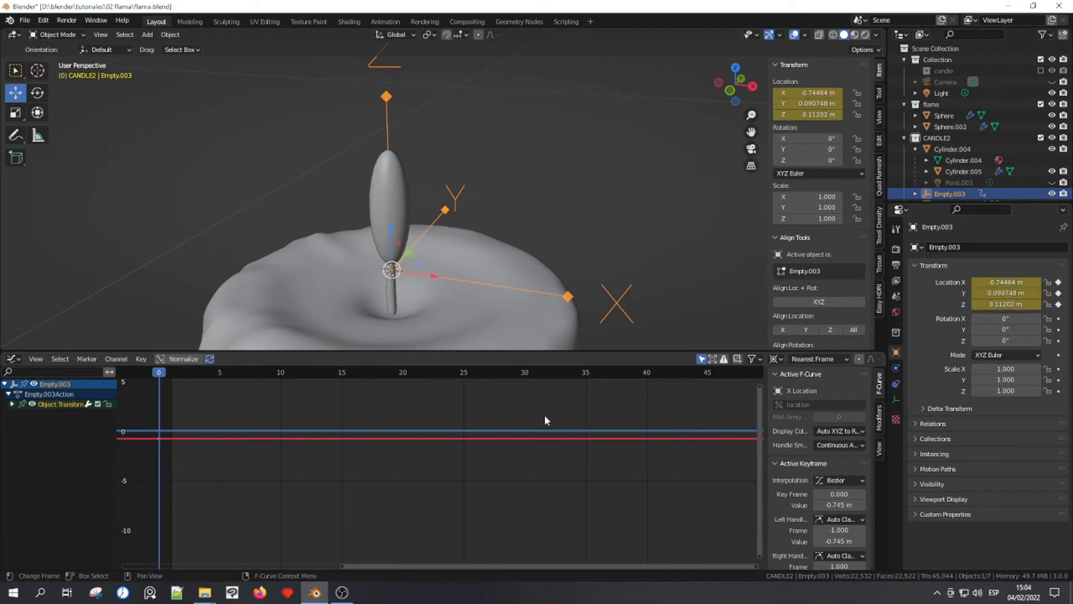
click(13, 405)
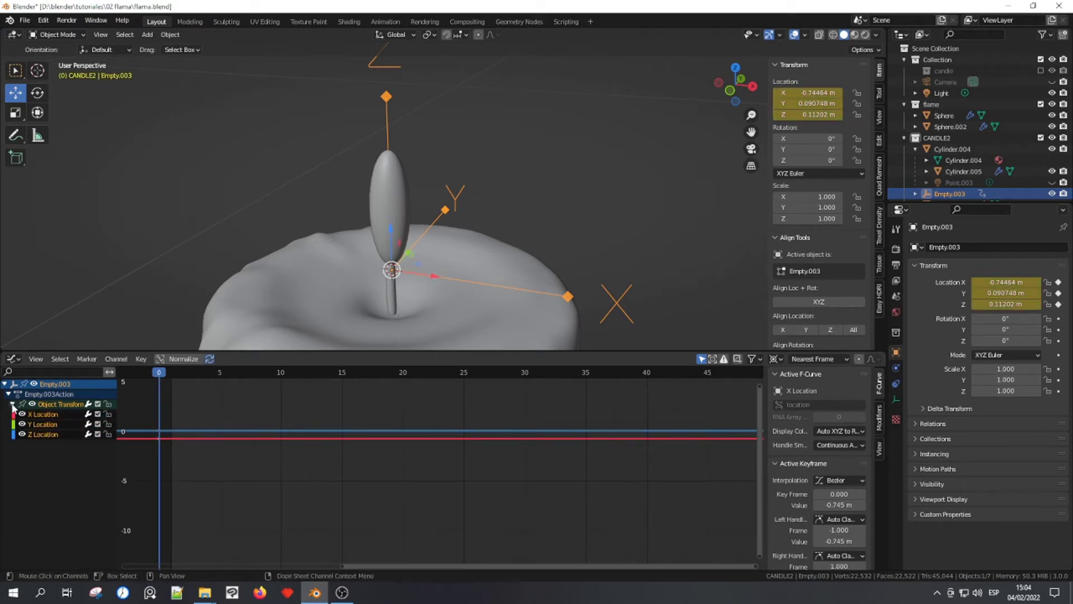
click(45, 414)
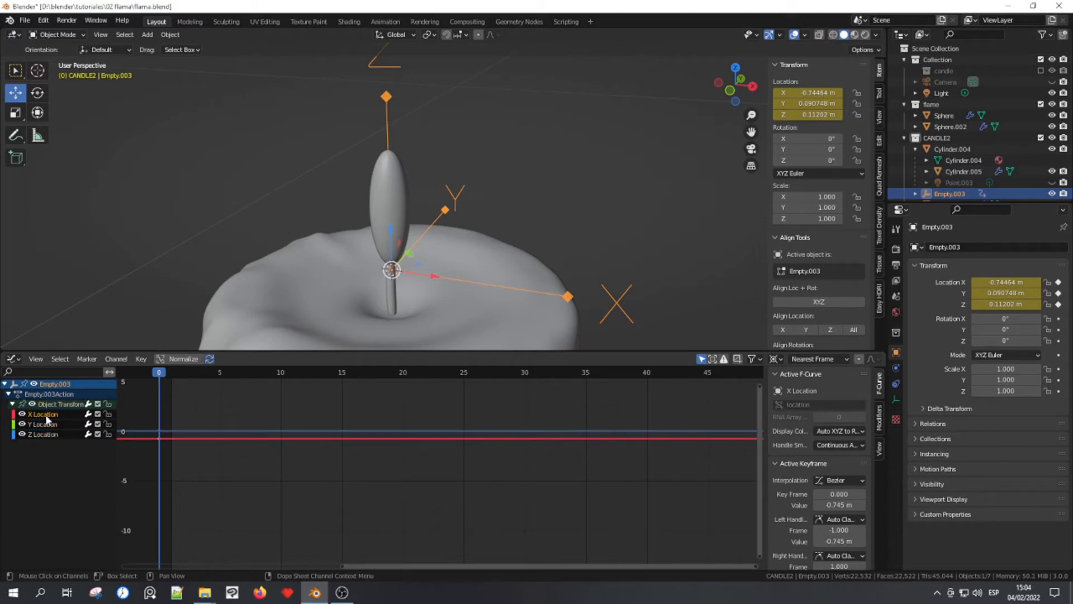
scroll(837, 397, down, 1)
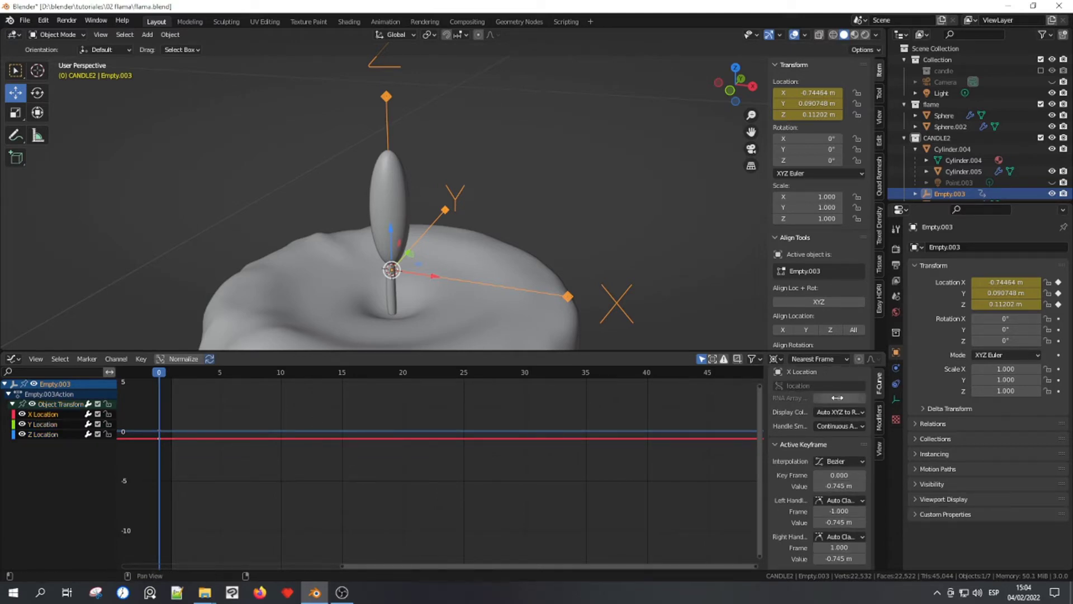
scroll(836, 397, up, 1)
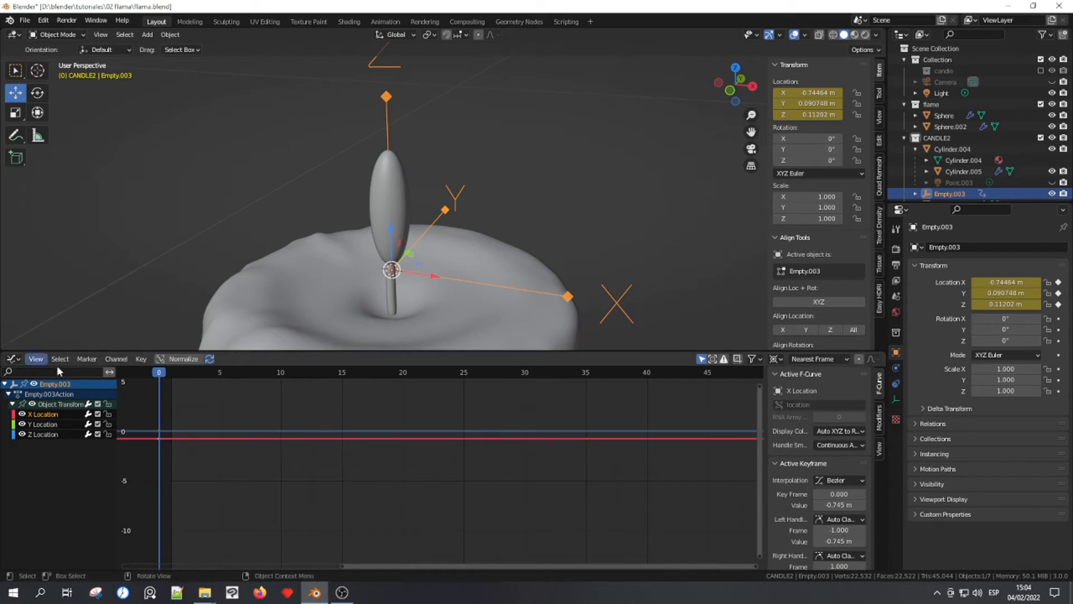
- Add a Noise modifier to the X Location curve and scrub to preview the wobble
click(880, 428)
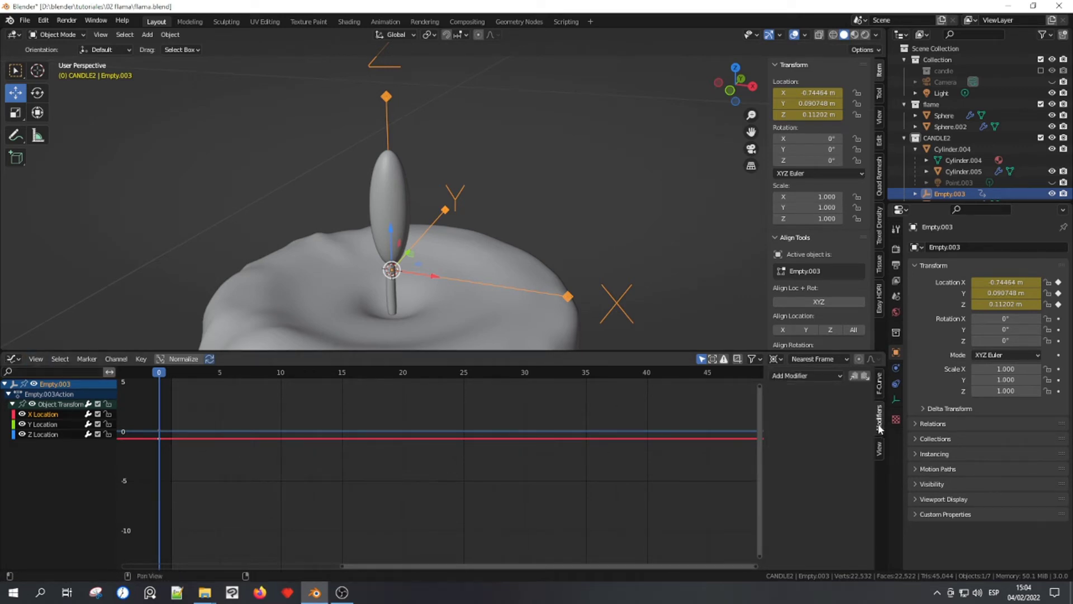
click(796, 380)
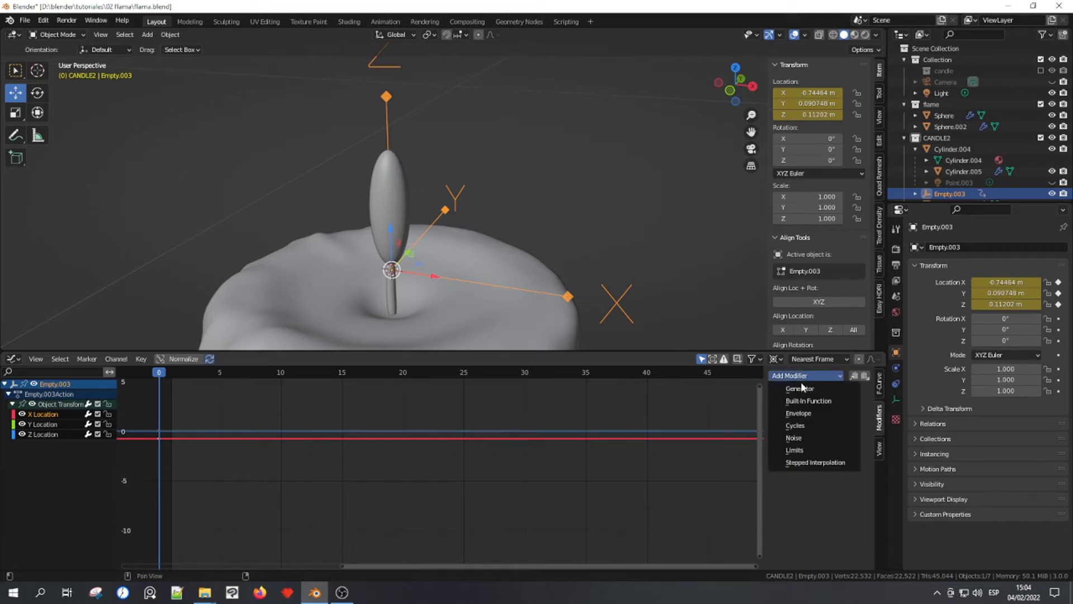
click(796, 441)
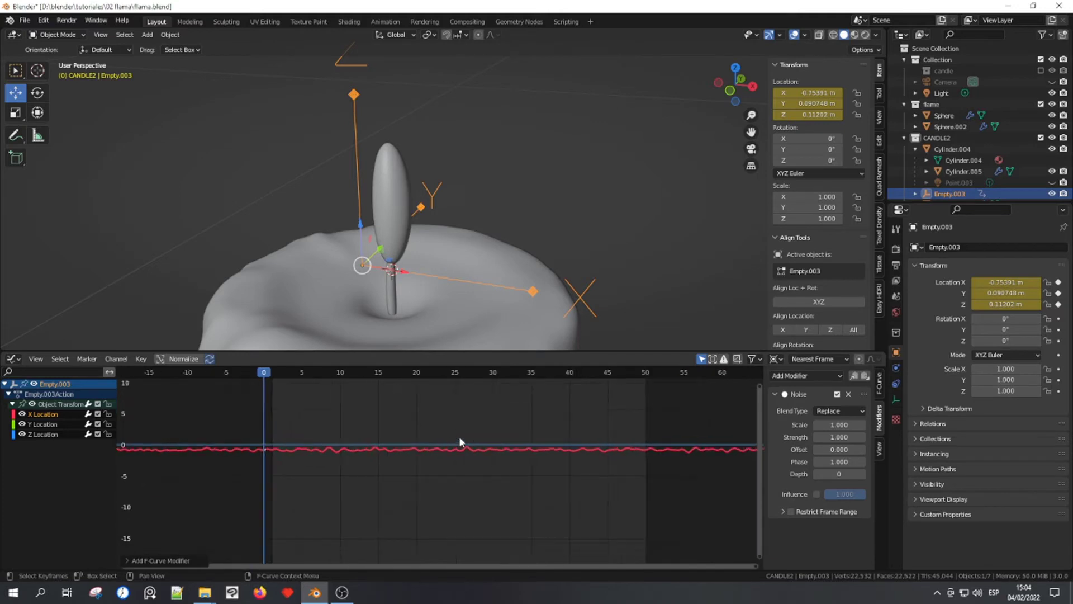
key(Home)
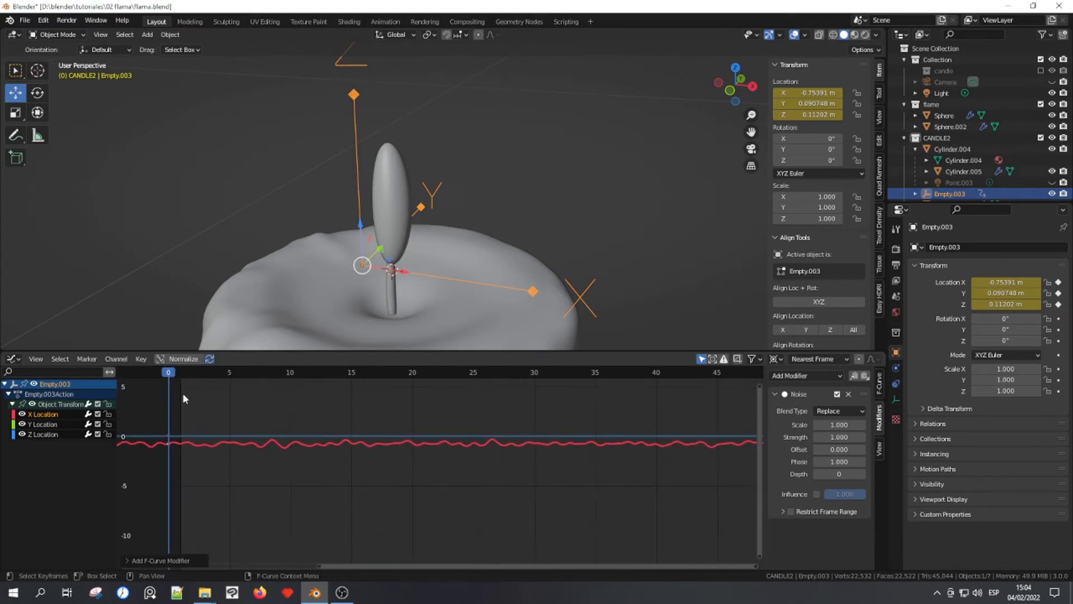
mouse_move(168, 373)
mouse_down()
mouse_move(470, 380)
mouse_move(166, 384)
mouse_move(179, 384)
mouse_up()
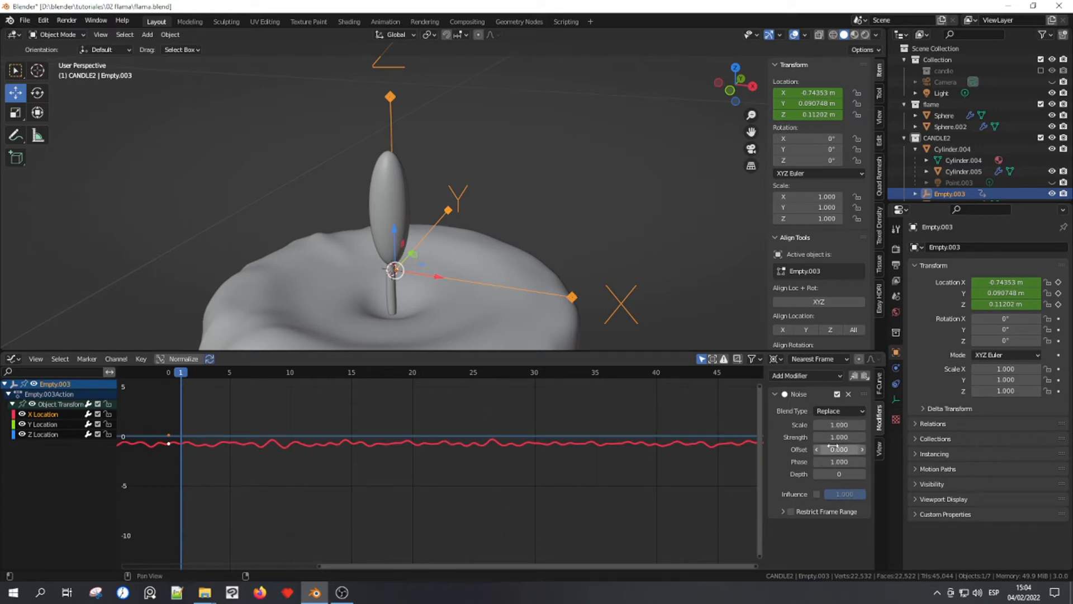
- Set the Noise Scale to 3.570 and Strength to 0.020, then scrub to preview
drag(832, 425, 805, 424)
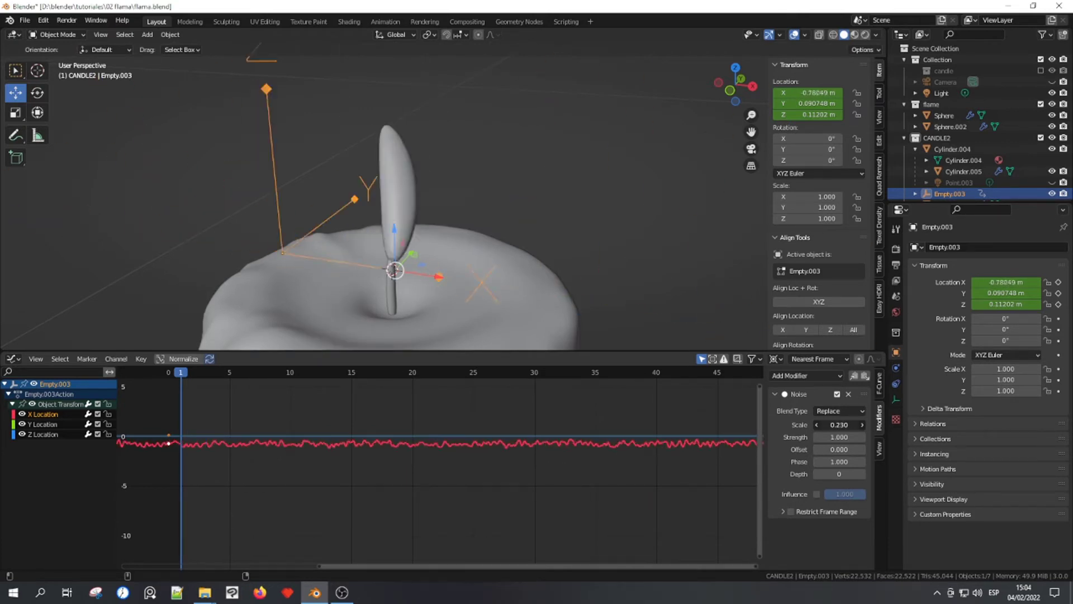
drag(838, 425, 860, 425)
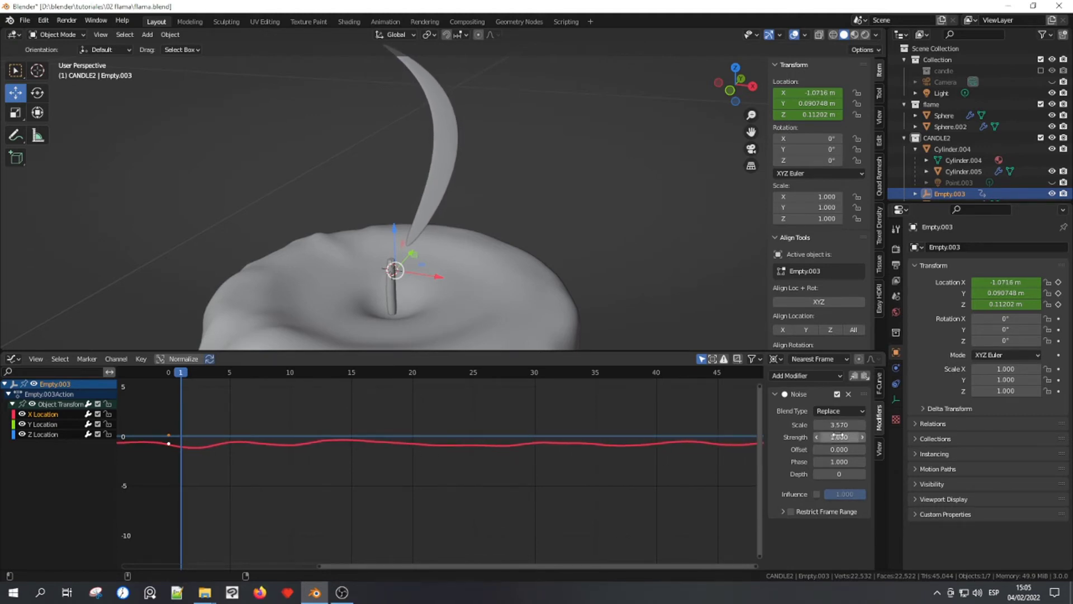
mouse_move(839, 437)
mouse_down()
mouse_move(816, 437)
mouse_move(844, 437)
mouse_up()
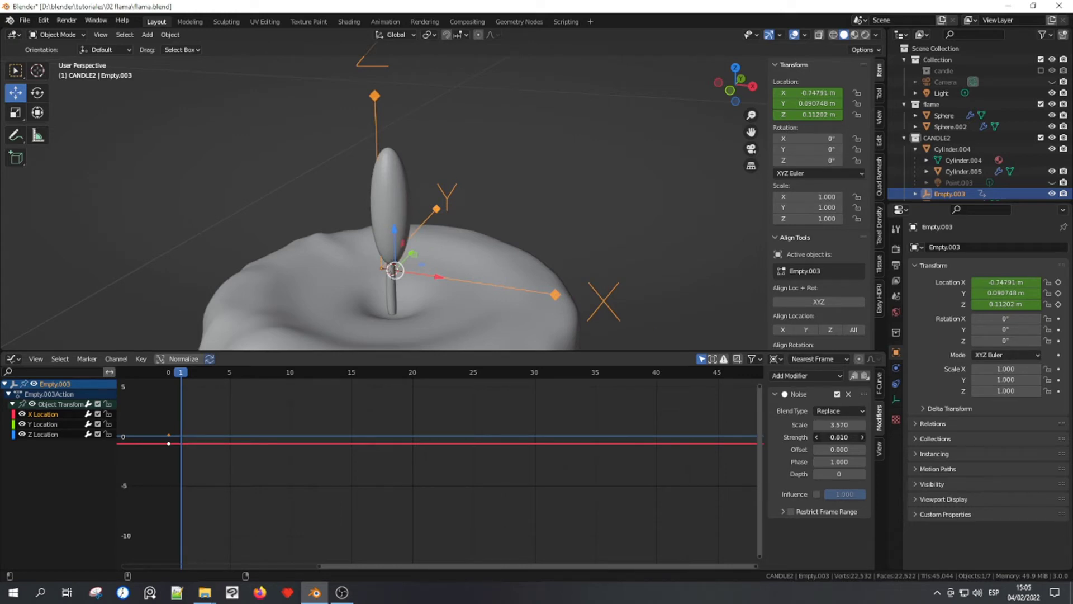
drag(839, 437, 841, 437)
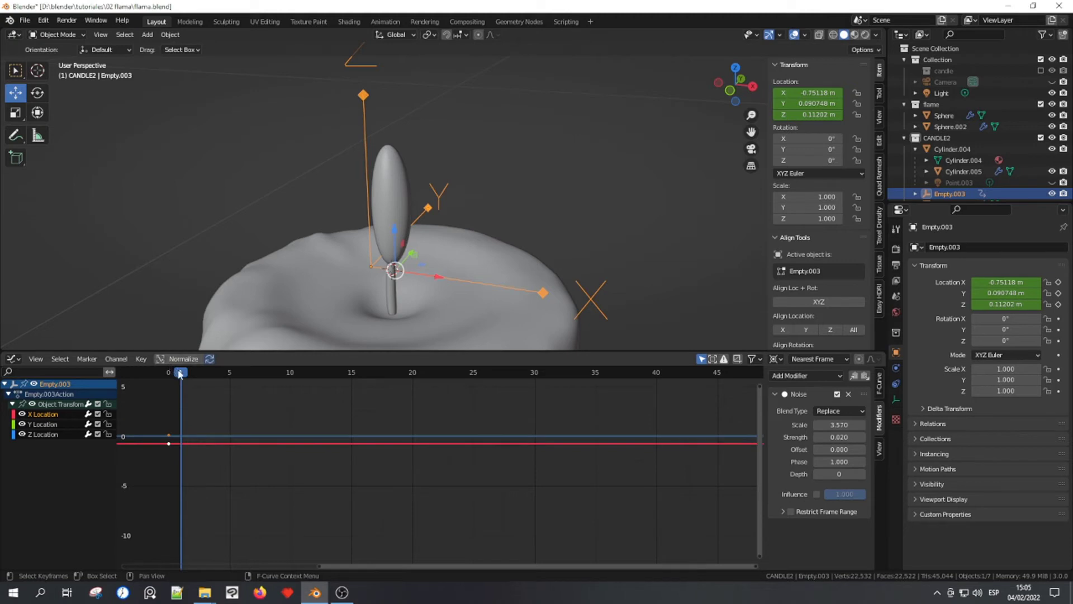
mouse_move(180, 373)
mouse_down()
mouse_move(666, 379)
mouse_move(180, 387)
mouse_up()
mouse_move(517, 566)
mouse_down()
mouse_move(609, 566)
mouse_move(573, 541)
mouse_up()
scroll(517, 467, down, 2)
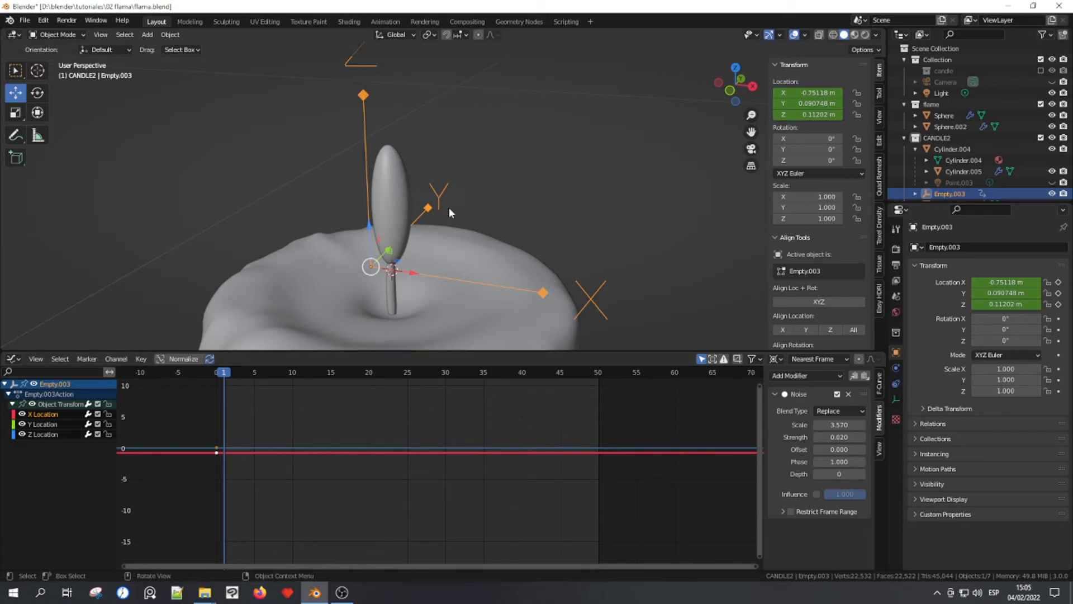
- Play the flame animation in front view, then frame both flames
key(KP_1)
key(space)
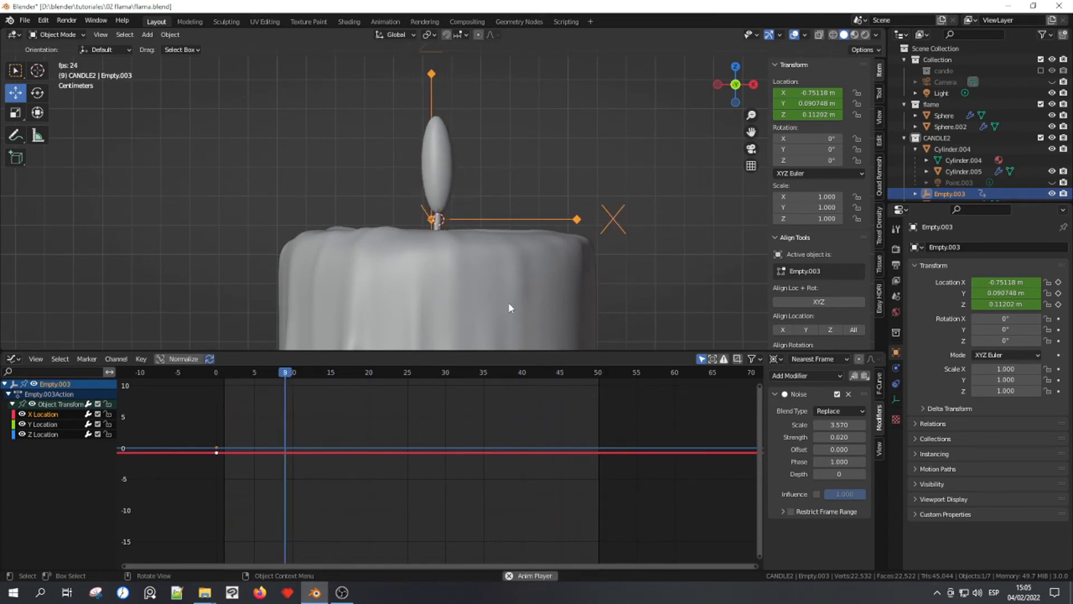
key(space)
scroll(479, 294, down, 2)
scroll(491, 249, down, 4)
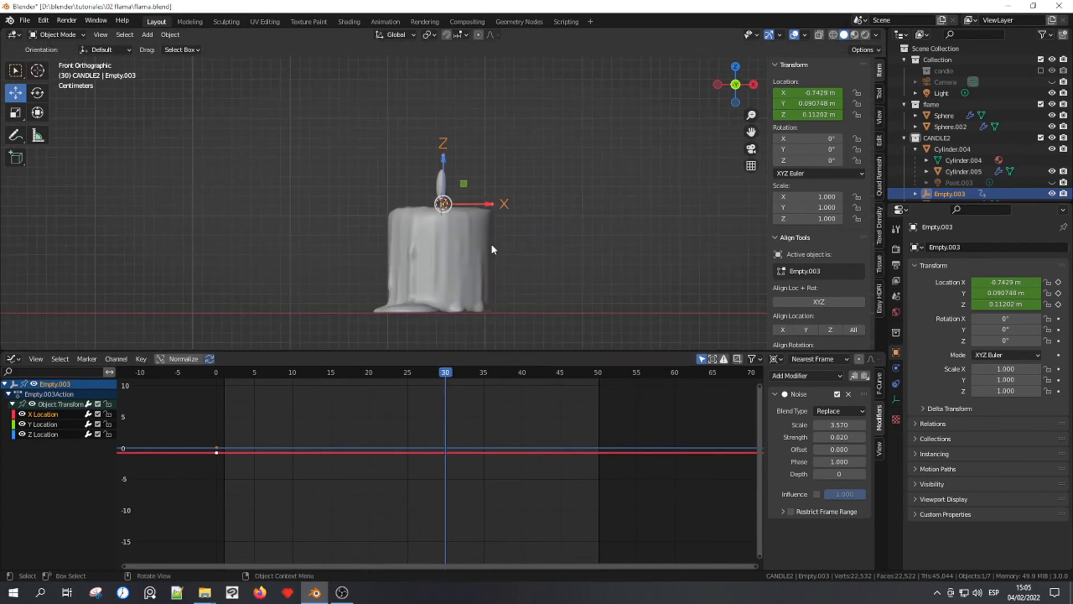
mouse_move(491, 249)
shift+middle_down()
mouse_move(280, 232)
mouse_move(455, 208)
shift+middle_up()
scroll(455, 209, down, 3)
scroll(383, 232, down, 2)
scroll(364, 246, up, 5)
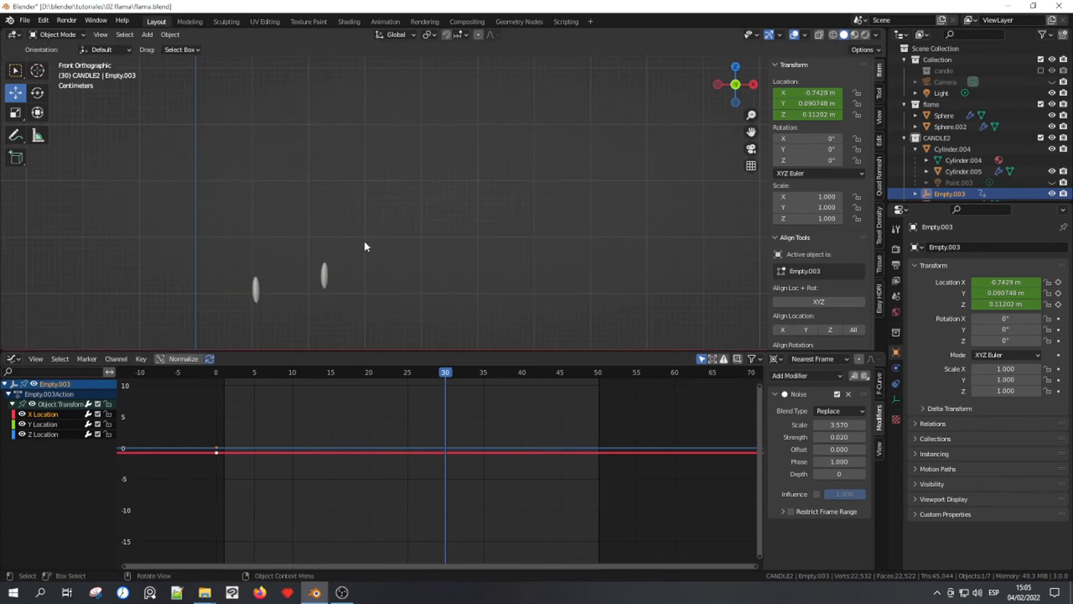
shift+middle_drag(365, 246, 428, 200)
scroll(428, 200, up, 2)
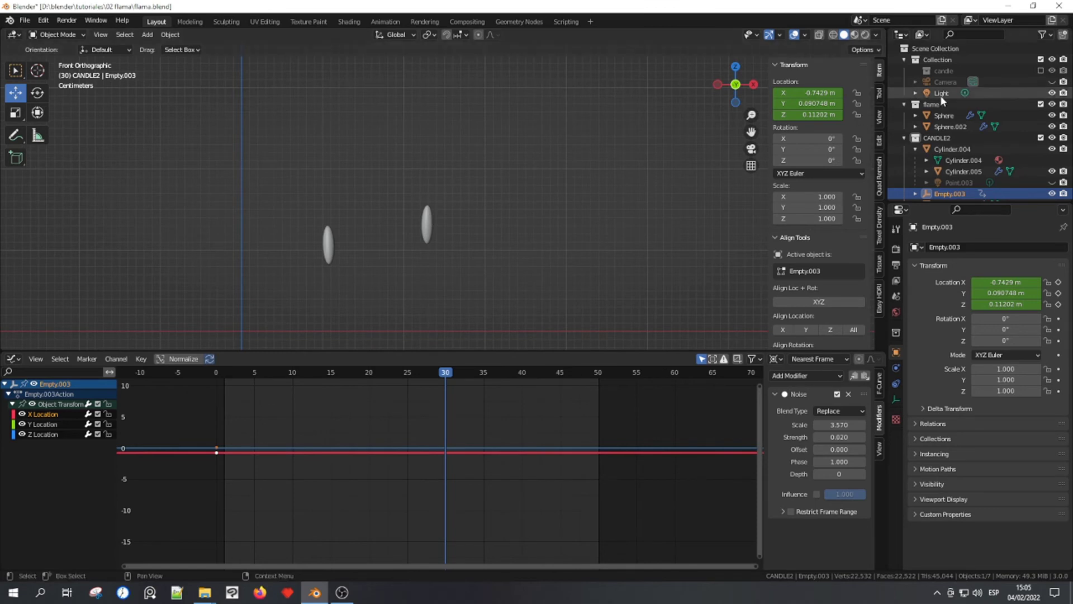
- Re-enable the 'candle' collection, play the sway on both candles, and return to frame 1
click(1040, 70)
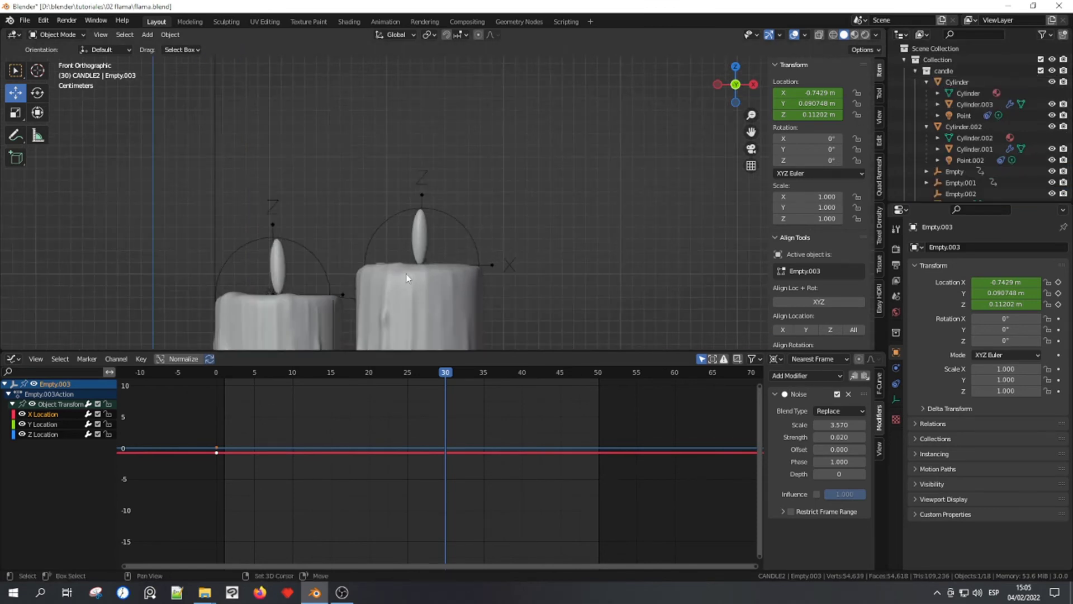
shift+middle_drag(407, 277, 491, 180)
drag(478, 351, 481, 370)
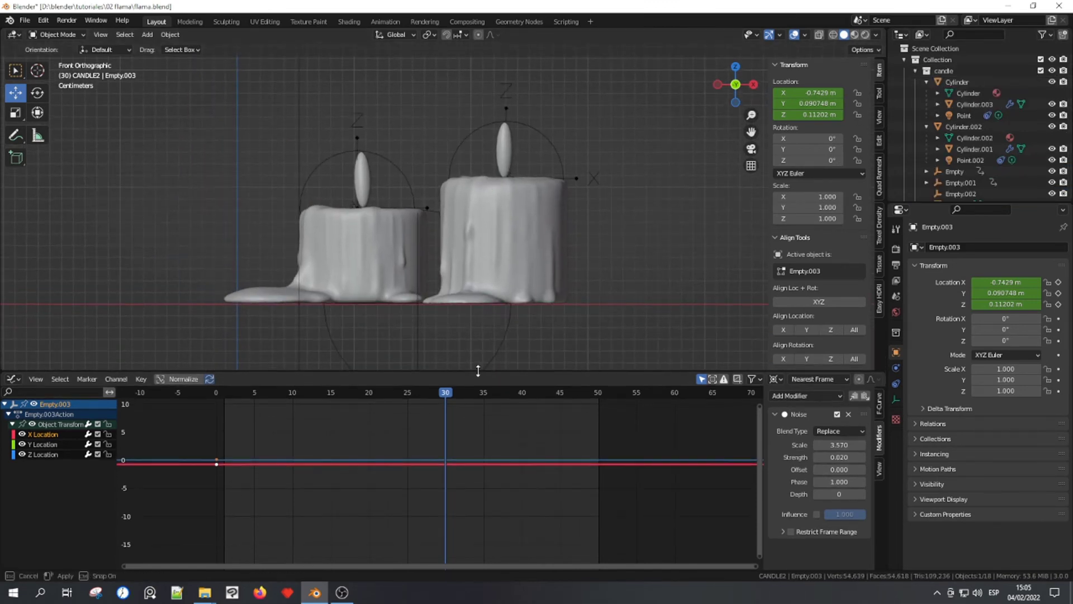
mouse_move(465, 263)
middle_down()
mouse_move(465, 297)
mouse_move(439, 259)
middle_up()
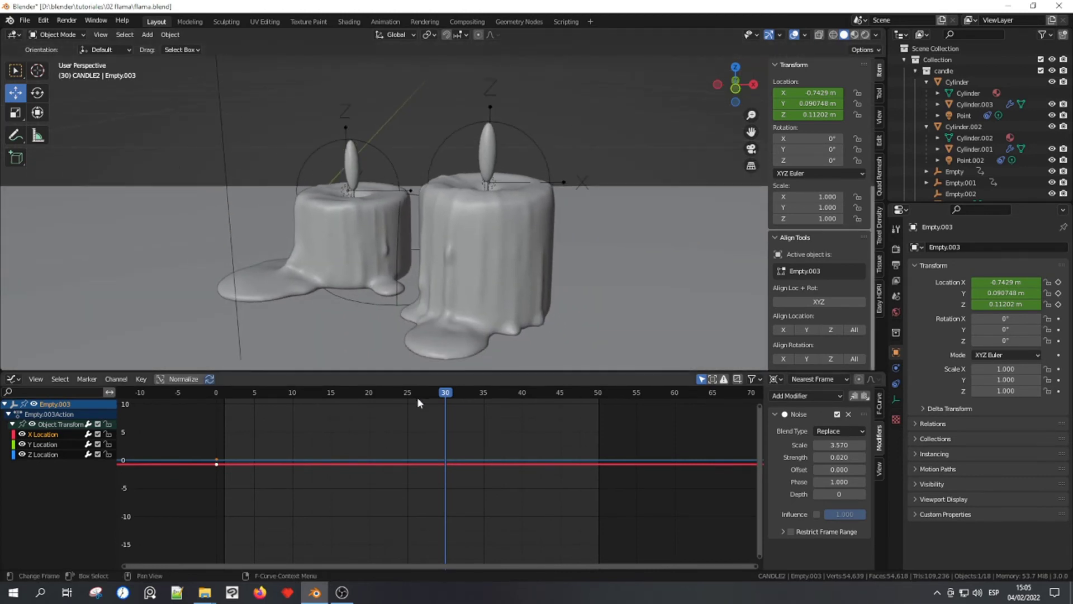
key(space)
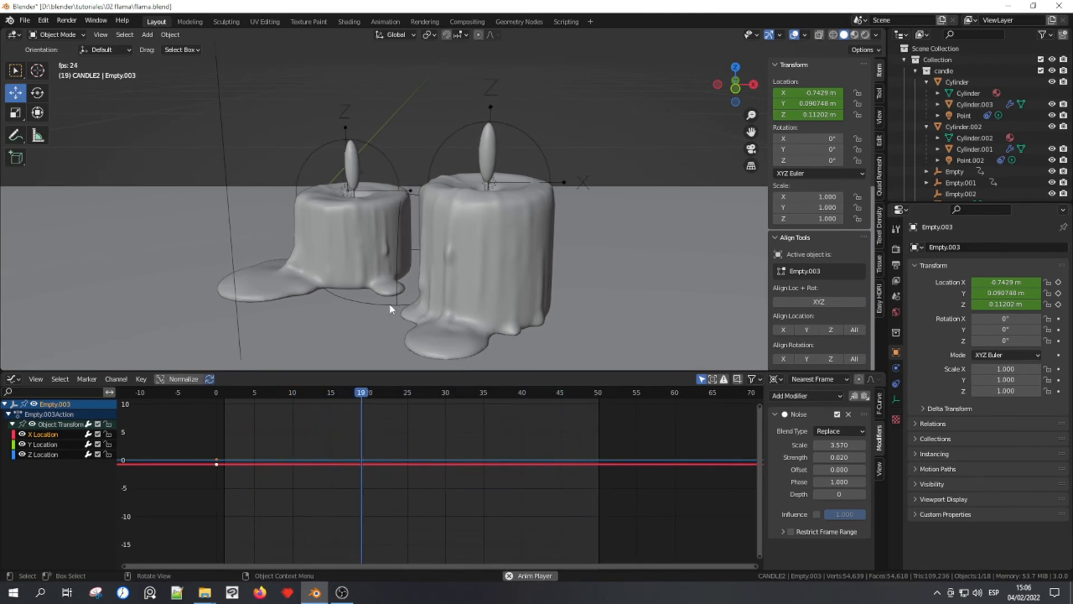
key(space)
drag(399, 396, 246, 403)
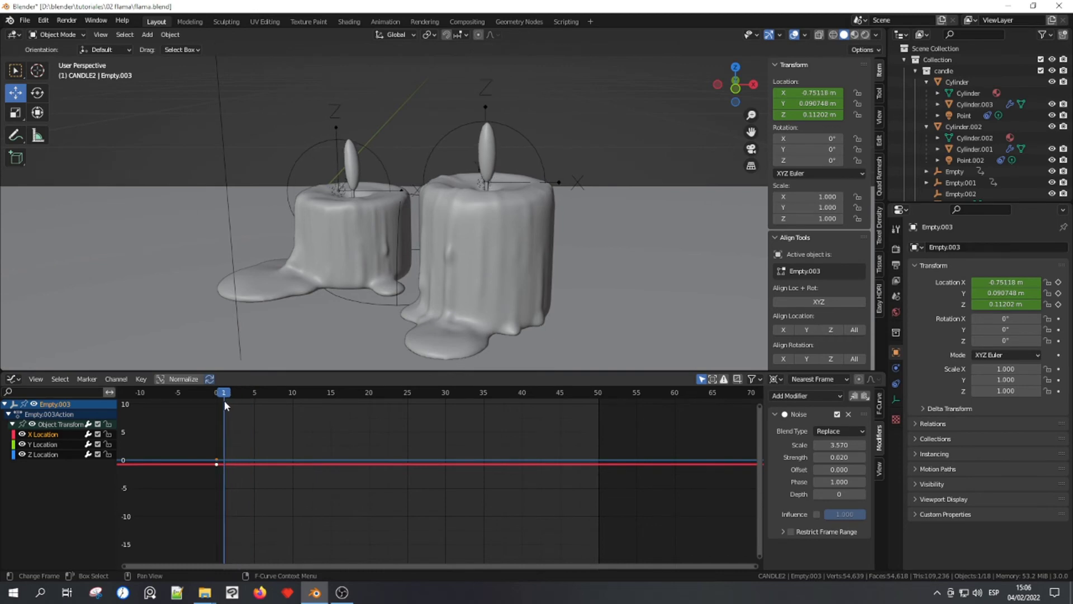
- Zoom in on the second candle's top and flame
middle_drag(206, 229, 488, 225)
scroll(285, 219, down, 4)
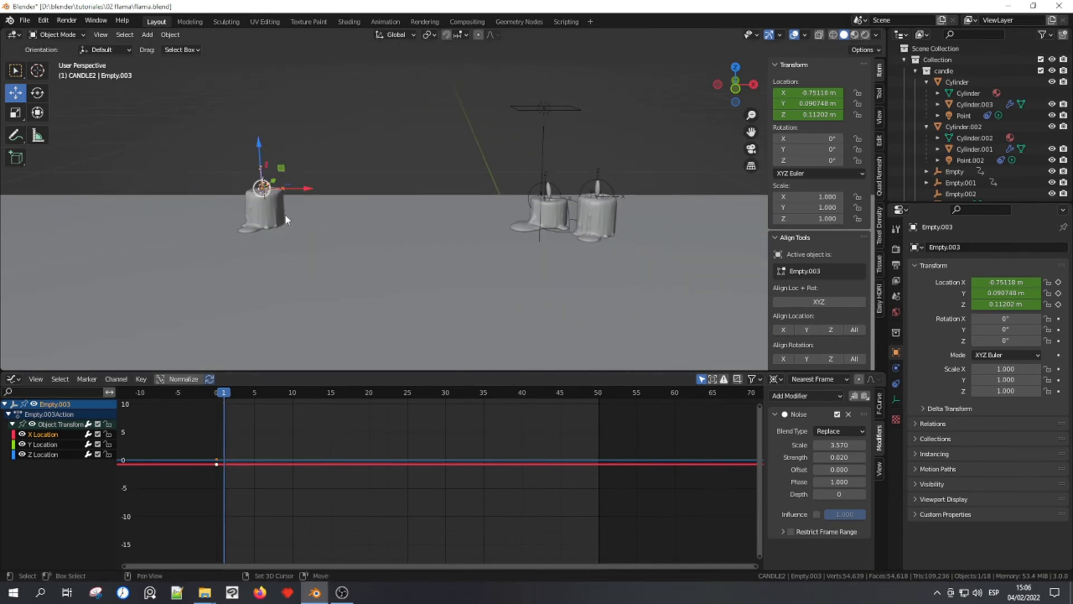
scroll(286, 219, up, 3)
scroll(290, 223, up, 2)
scroll(295, 225, up, 2)
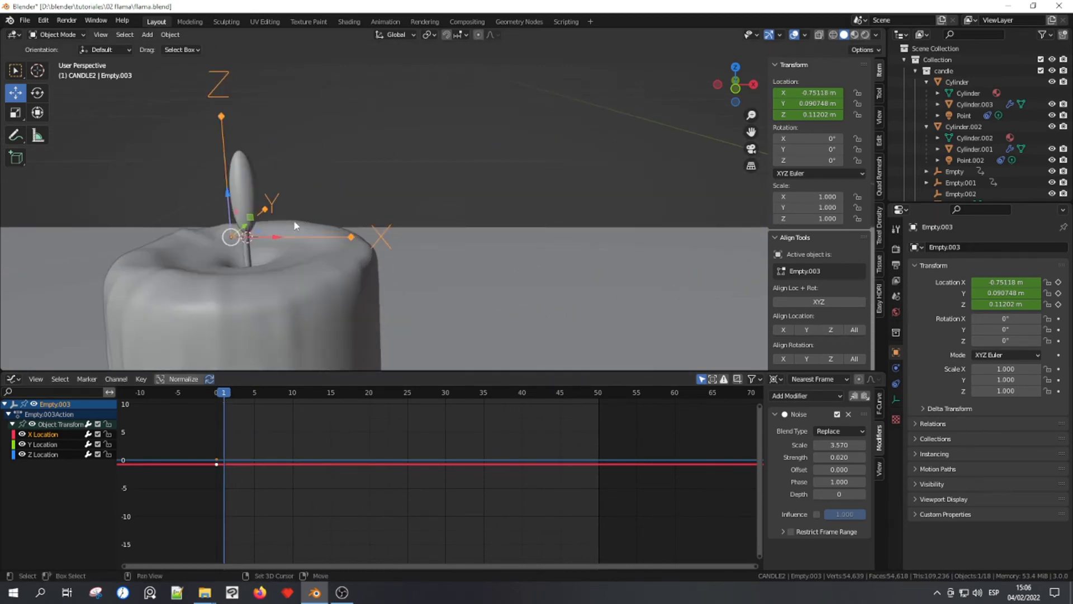
shift+middle_drag(295, 225, 401, 204)
scroll(394, 203, up, 1)
scroll(394, 203, up, 1)
scroll(388, 207, up, 1)
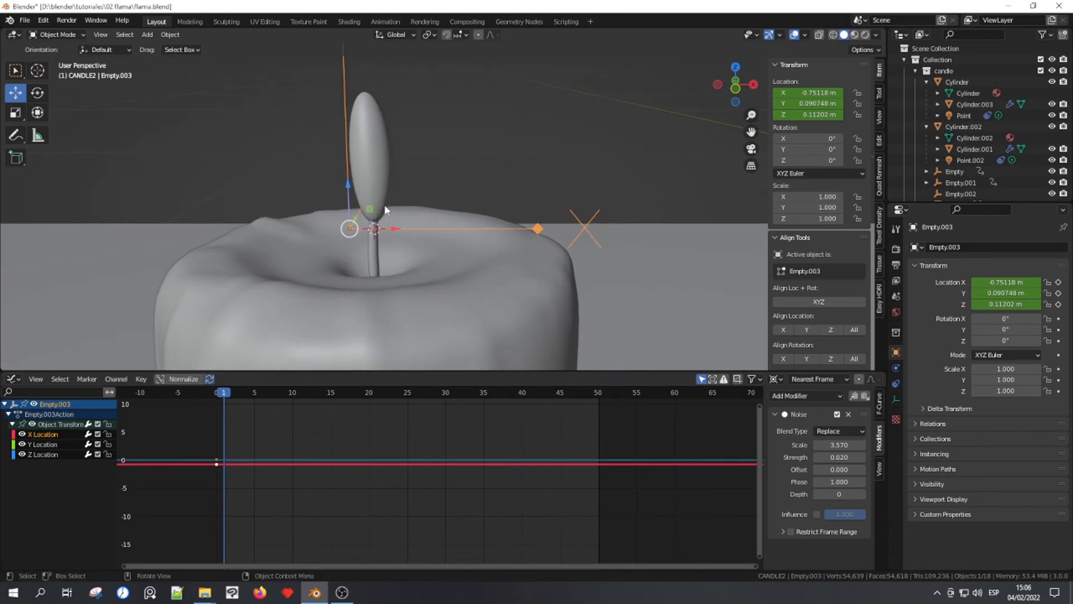
scroll(509, 178, down, 3)
scroll(402, 210, up, 1)
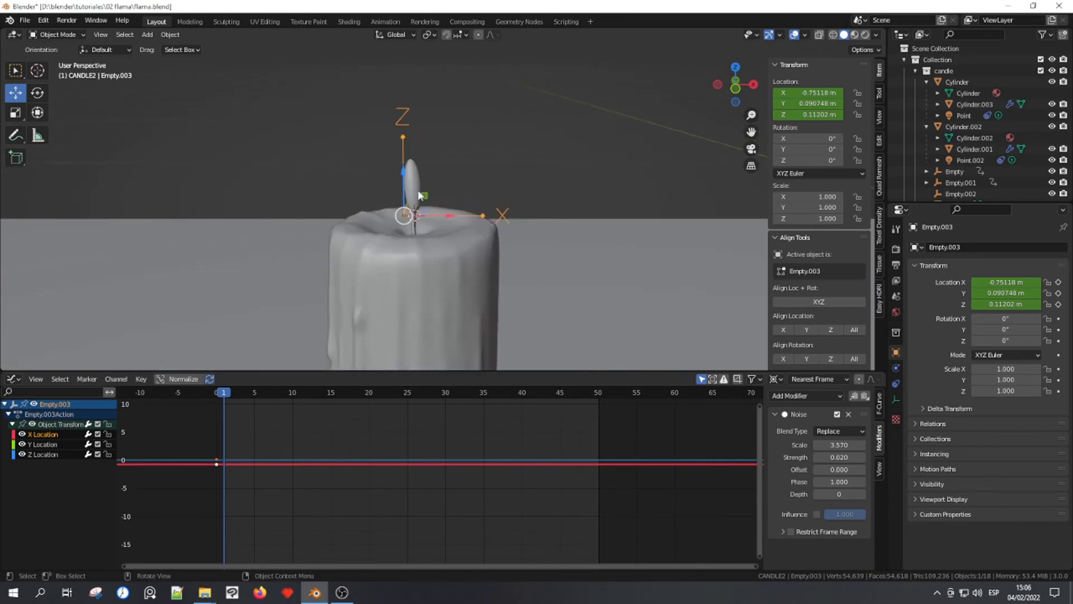
scroll(401, 210, up, 1)
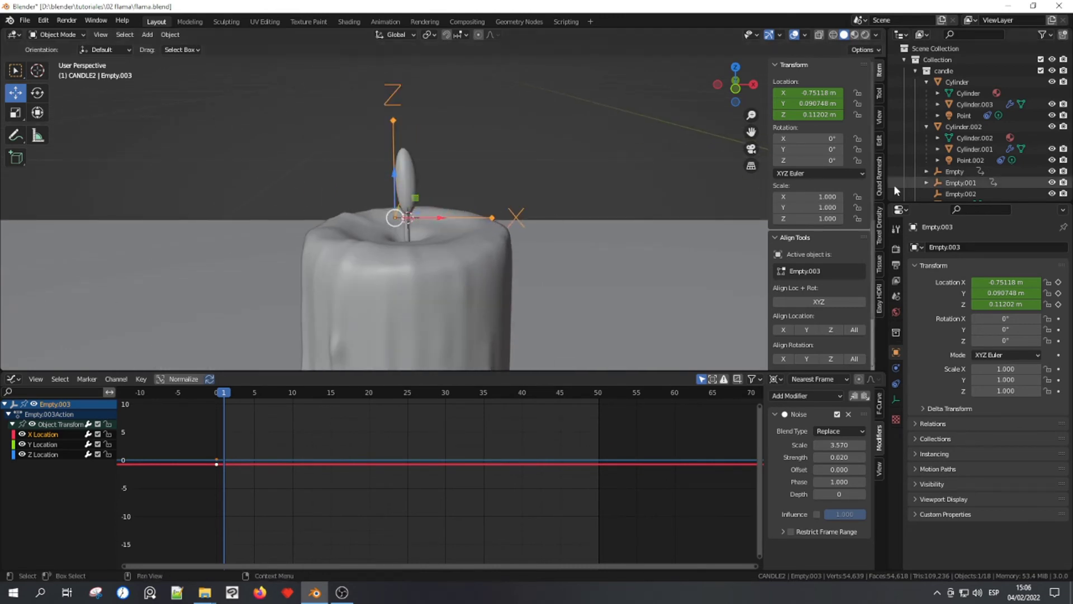
scroll(997, 125, down, 2)
scroll(993, 134, down, 5)
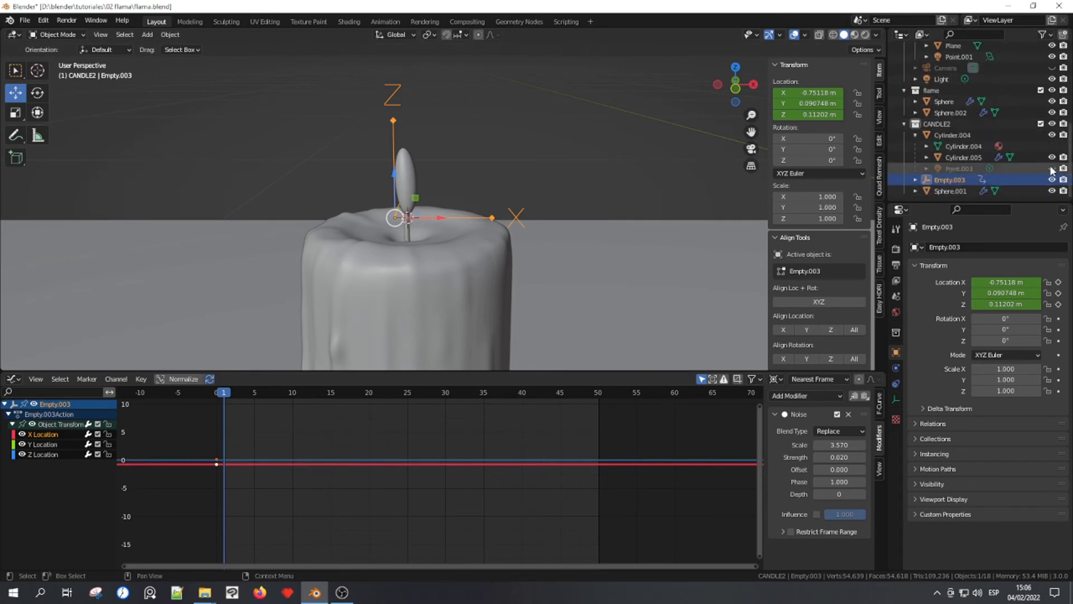
- Give Point.003 a Copy Location constraint targeting Empty.003
click(481, 134)
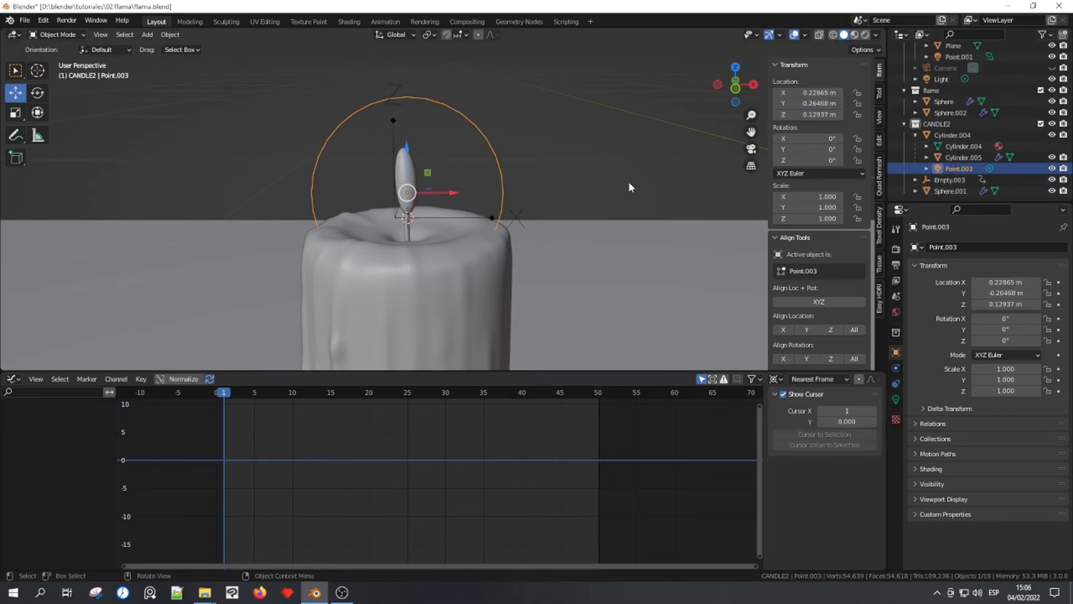
click(895, 385)
click(965, 248)
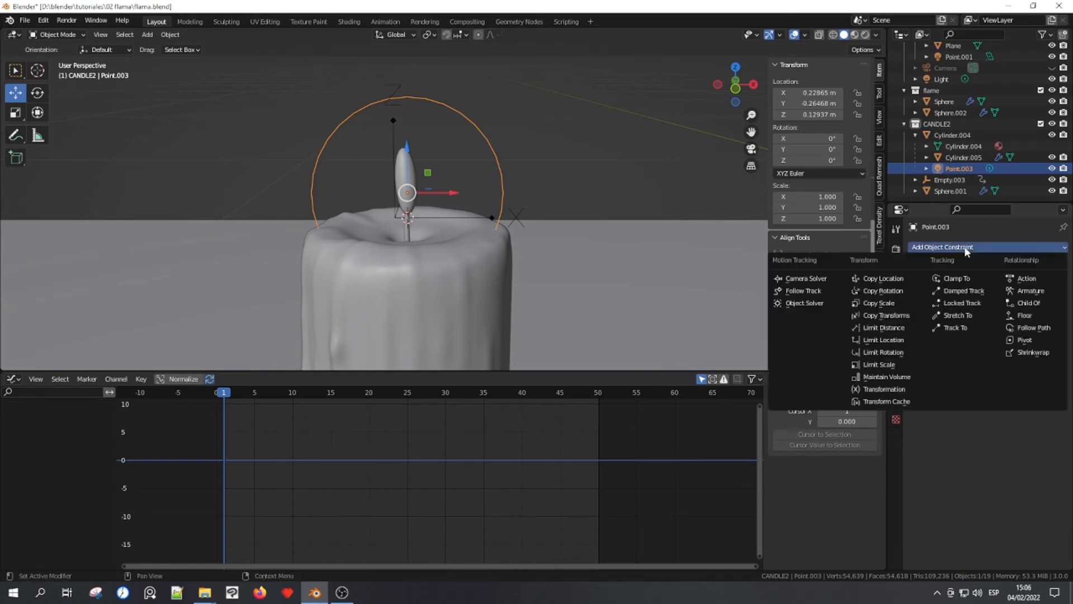
click(874, 281)
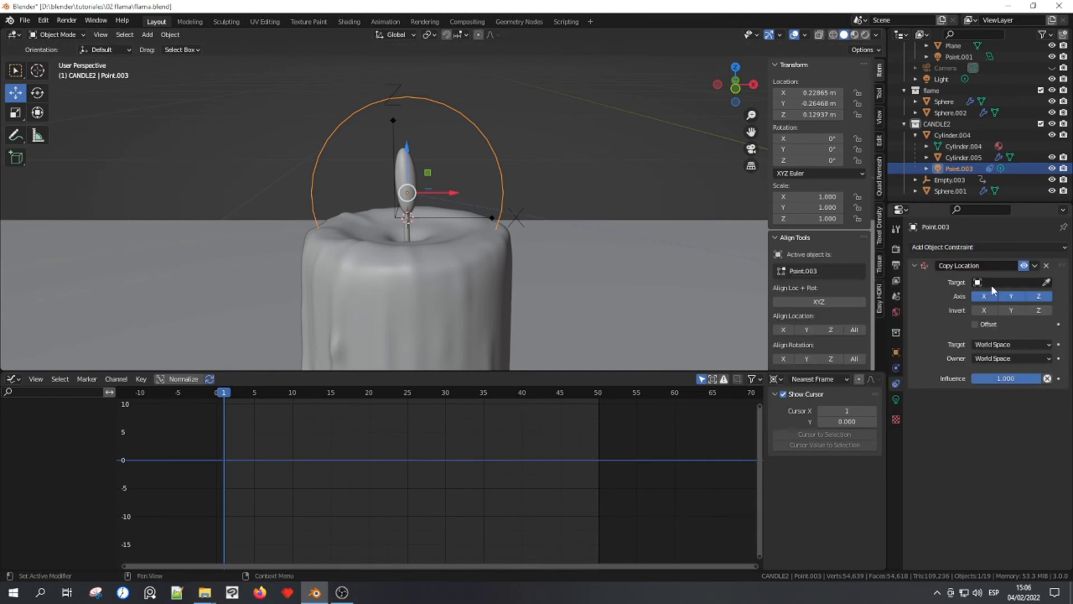
click(1046, 282)
click(468, 209)
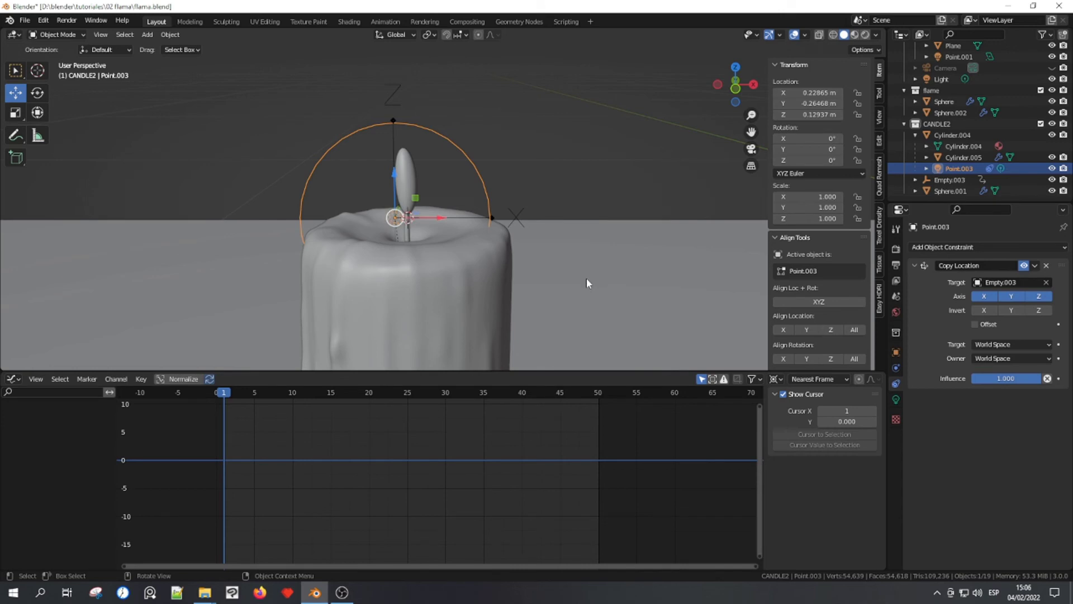
- Leave the constraint's target and owner spaces at World Space and start animation playback
click(999, 344)
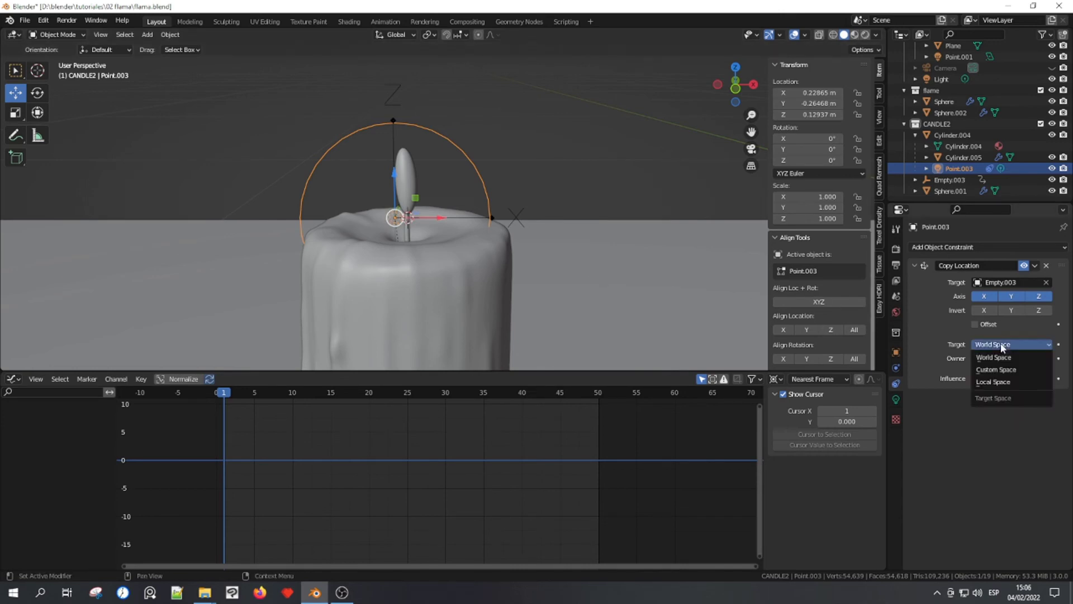
click(998, 382)
click(1001, 359)
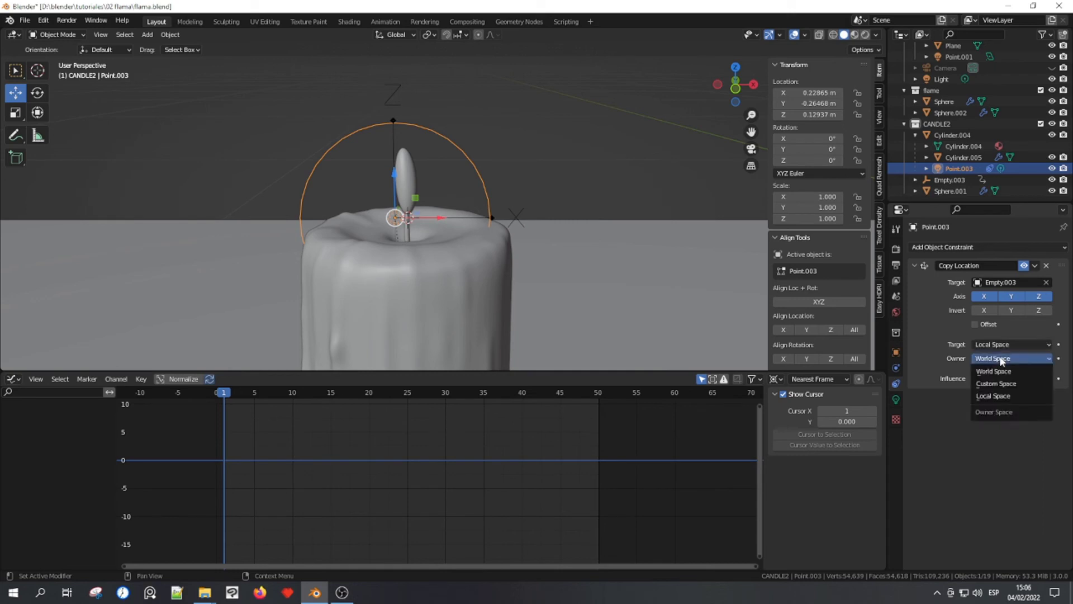
click(997, 396)
scroll(470, 278, down, 6)
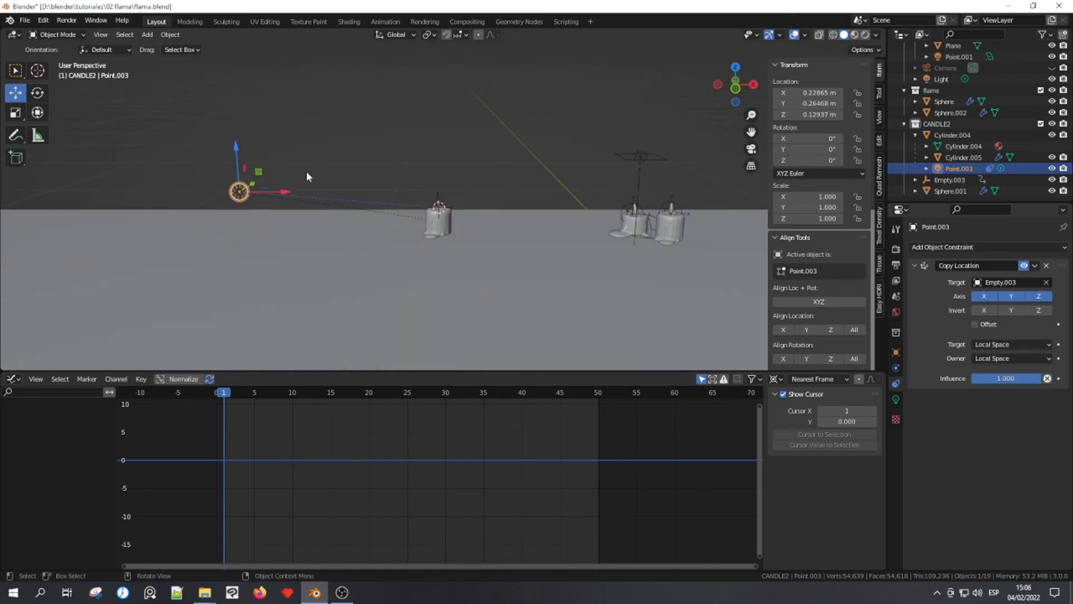
scroll(307, 171, up, 1)
click(987, 359)
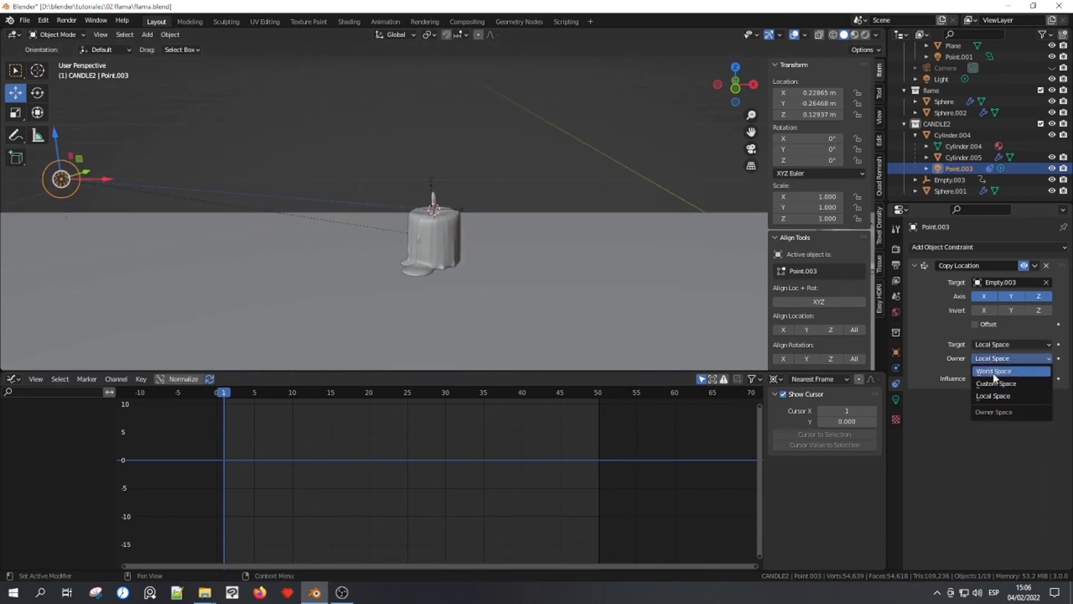
click(1000, 371)
click(997, 345)
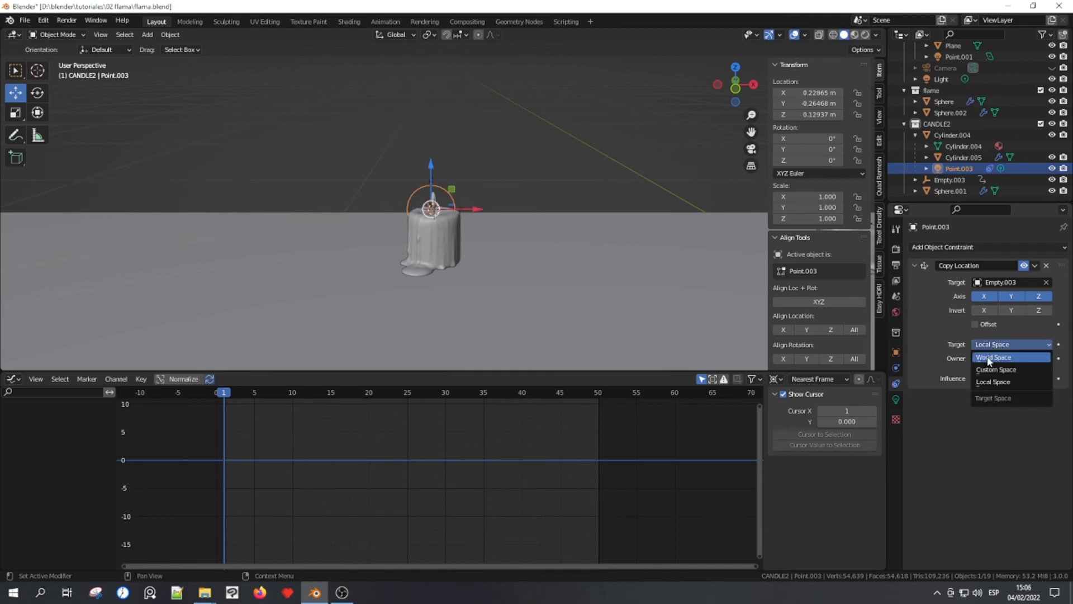
scroll(383, 187, up, 2)
scroll(412, 205, up, 3)
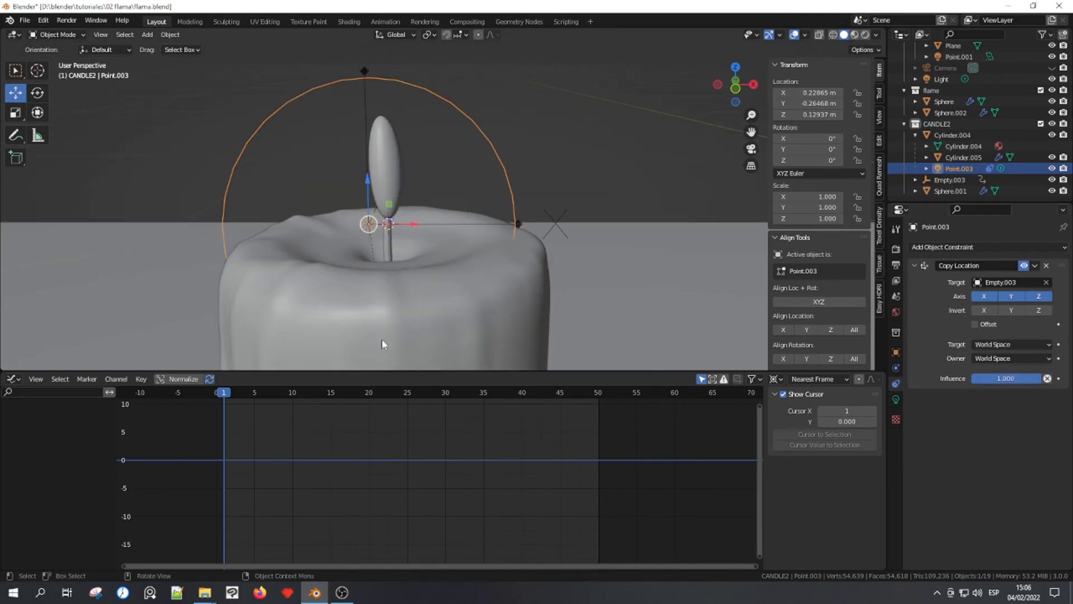
key(space)
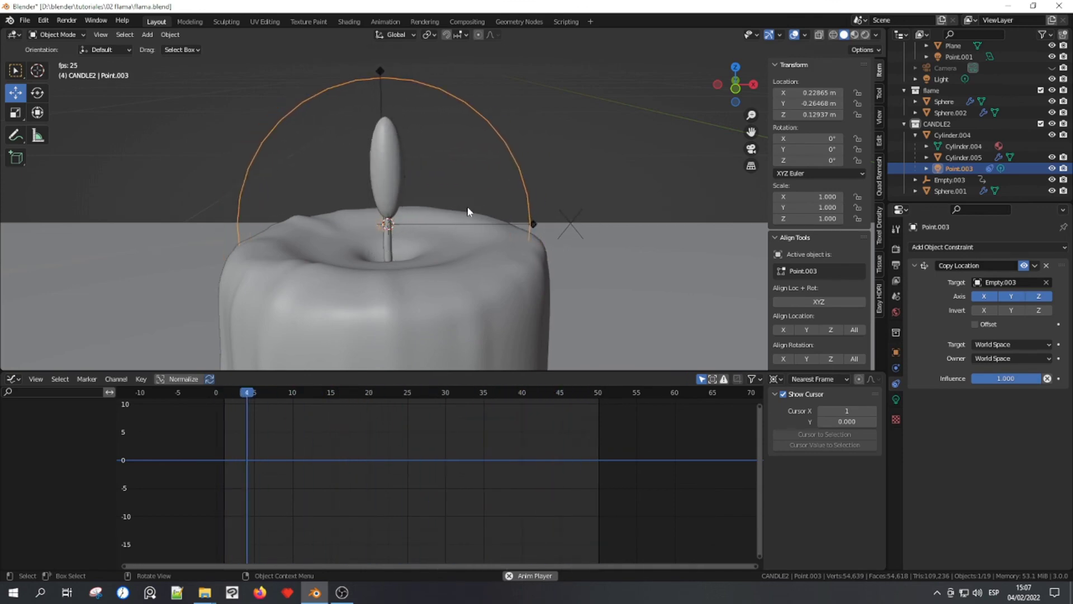
- Stop playback after watching the light follow the swaying flame
key(space)
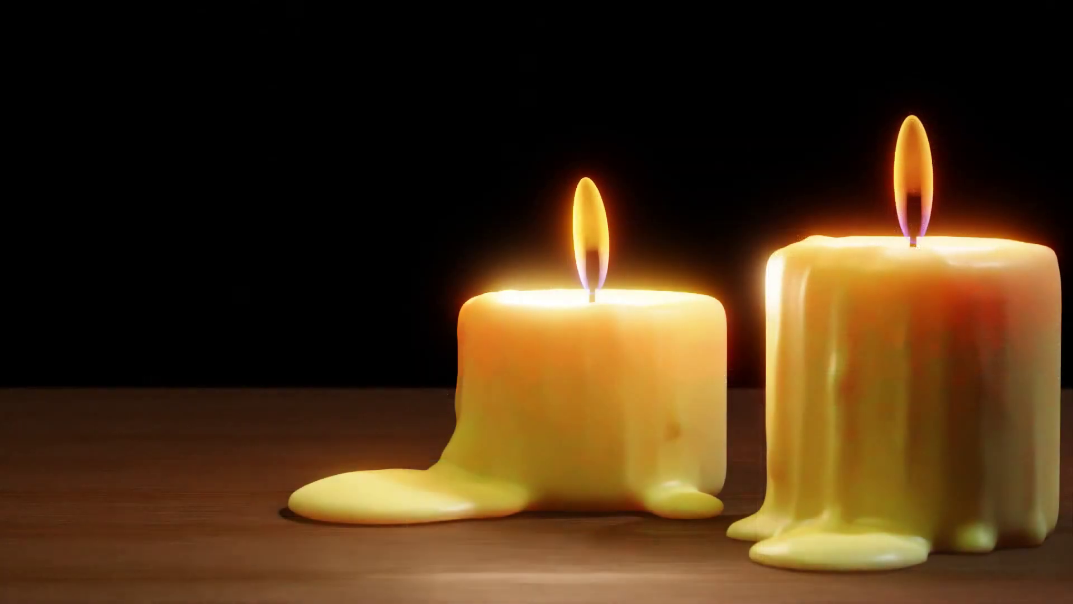